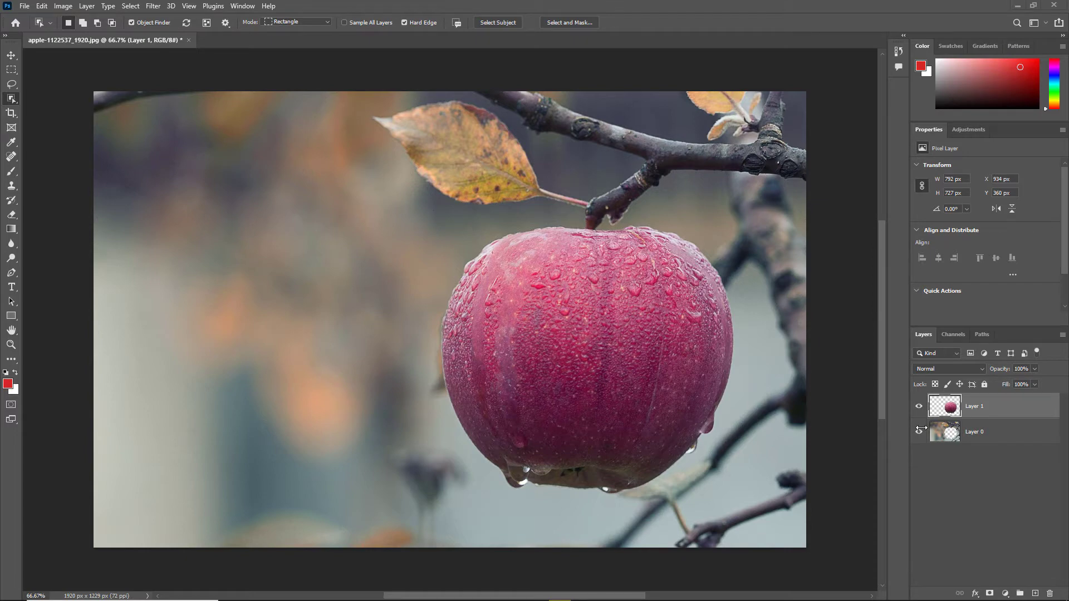
# Step: Revert the apple photo to its saved version and select the whole apple with the Object Selection tool
pyautogui.click(24, 6)
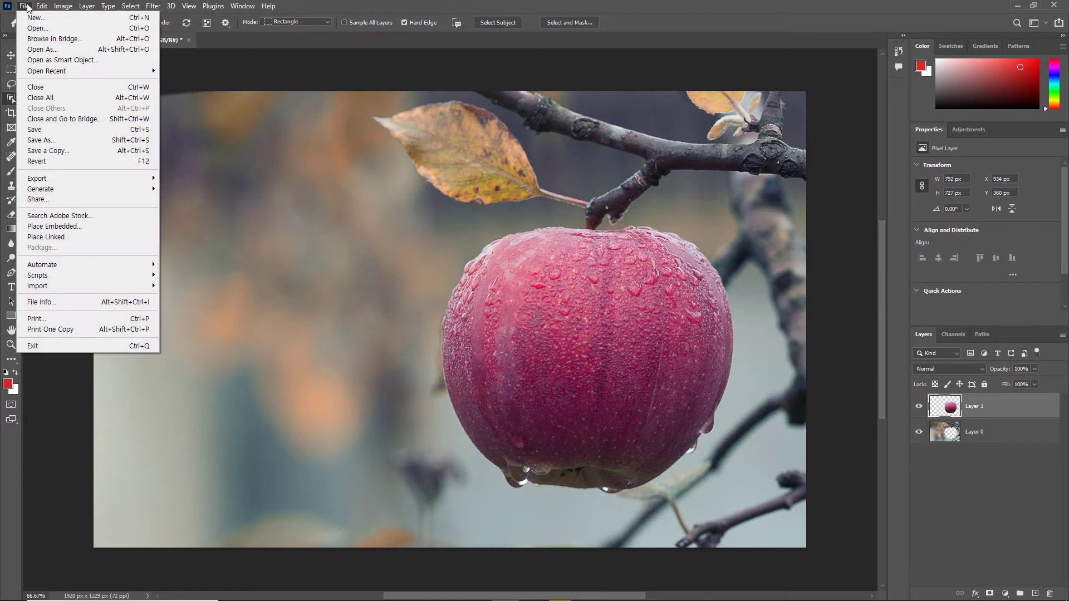
pyautogui.click(37, 160)
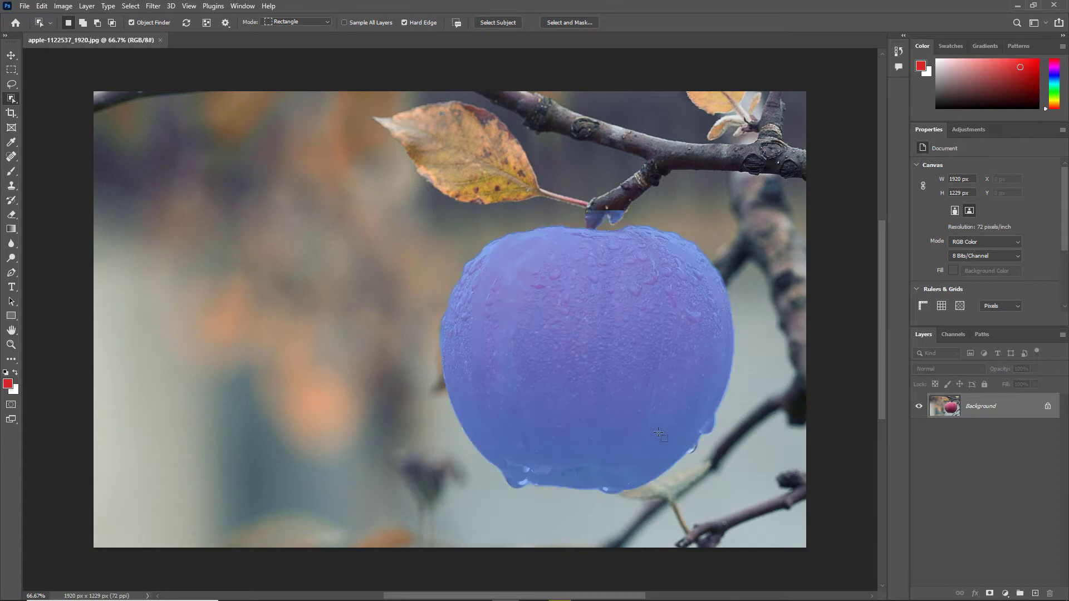
pyautogui.moveTo(425, 216); pyautogui.dragTo(750, 512)
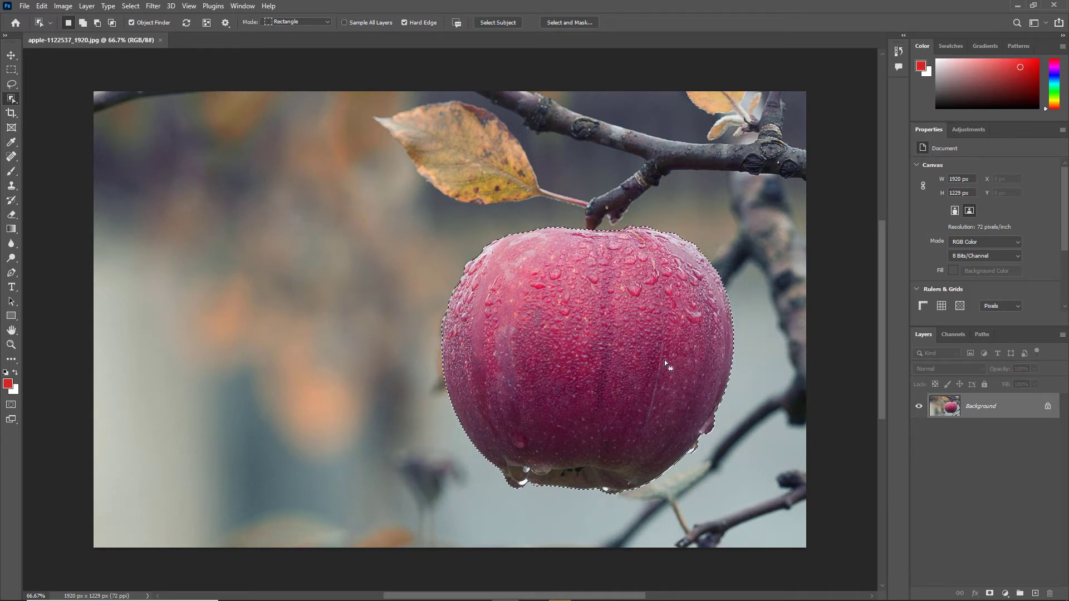
# Step: Copy the selected apple to a new layer and hide the Background layer
pyautogui.hotkey('ctrl', 'j')
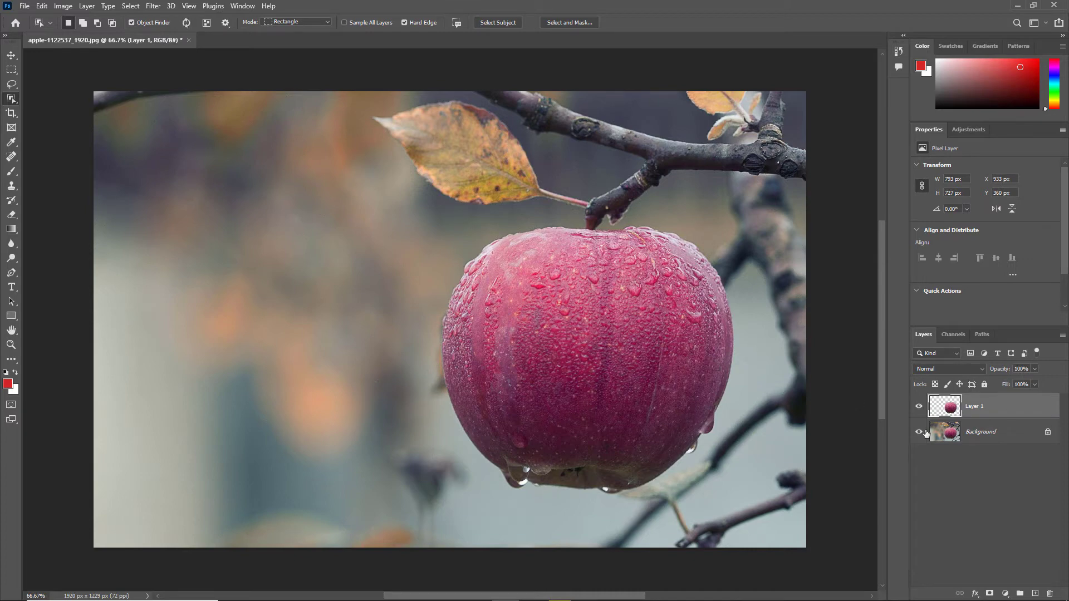
pyautogui.click(919, 432)
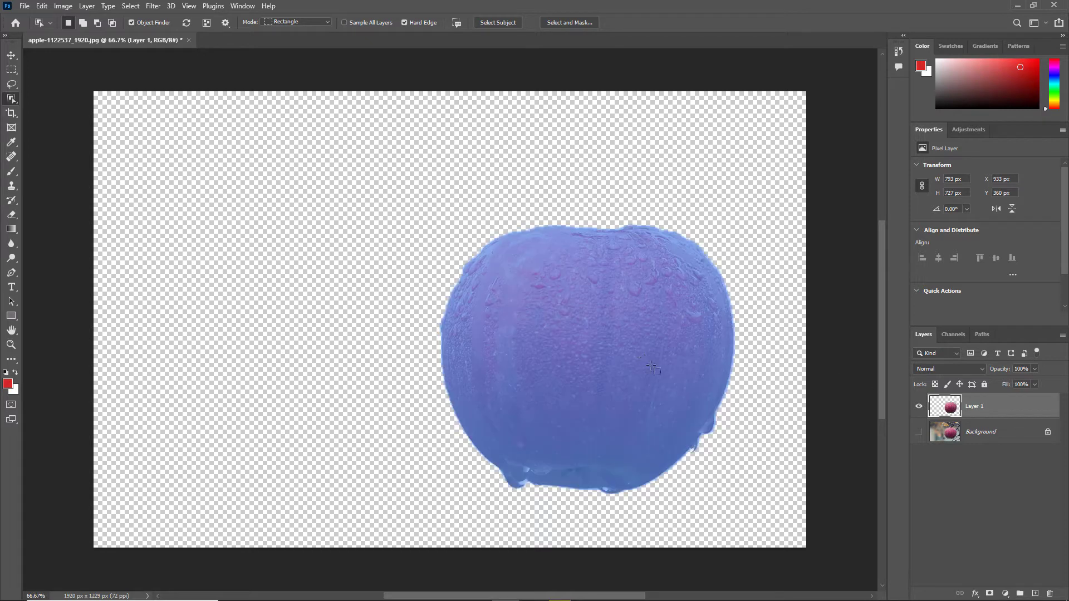
# Step: Try moving the apple layer freely with the Move tool and undo each move
pyautogui.click(12, 57)
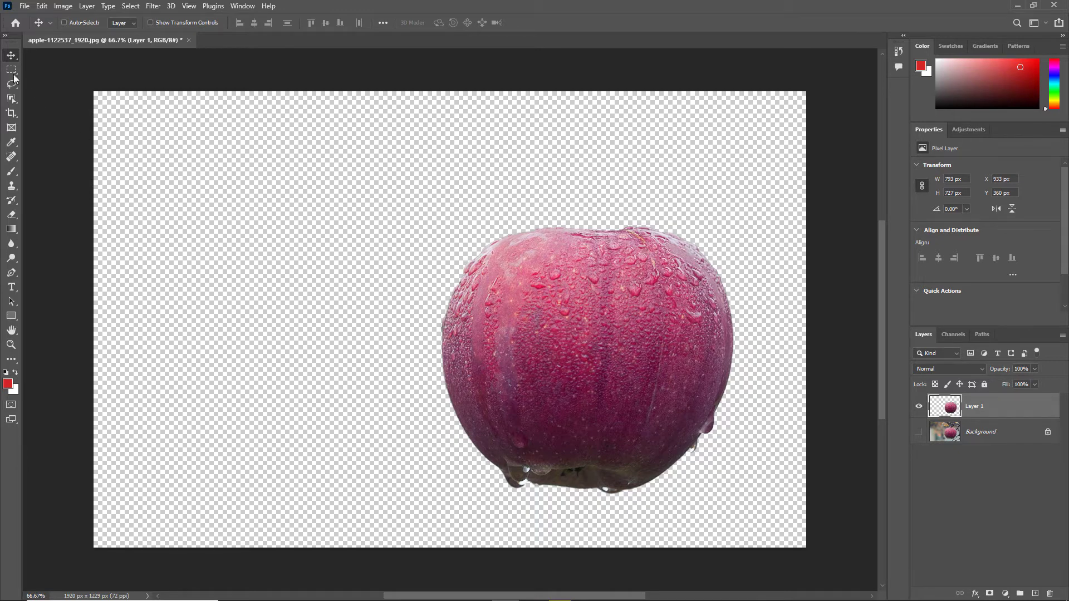
pyautogui.moveTo(562, 345); pyautogui.dragTo(594, 322)
pyautogui.hotkey('ctrl', 'z')
pyautogui.hotkey('ctrl', 'z')
pyautogui.press('ctrl')
pyautogui.moveTo(596, 348)
pyautogui.mouseDown()
pyautogui.moveTo(593, 318)
pyautogui.moveTo(585, 330)
pyautogui.moveTo(585, 222)
pyautogui.moveTo(581, 387)
pyautogui.moveTo(578, 289)
pyautogui.moveTo(580, 359)
pyautogui.mouseUp()
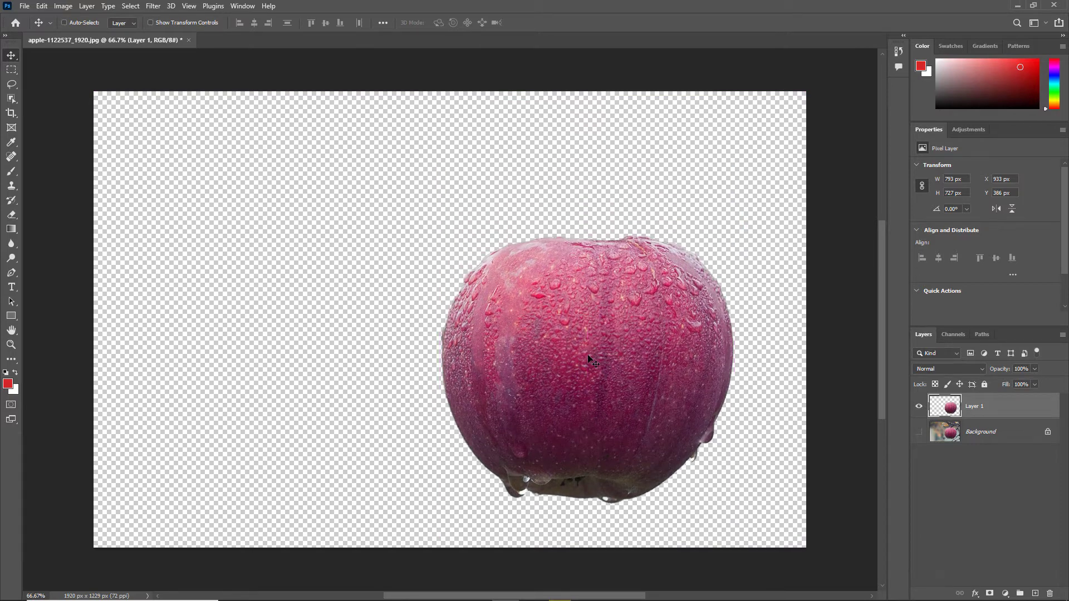
pyautogui.hotkey('ctrl', 'z')
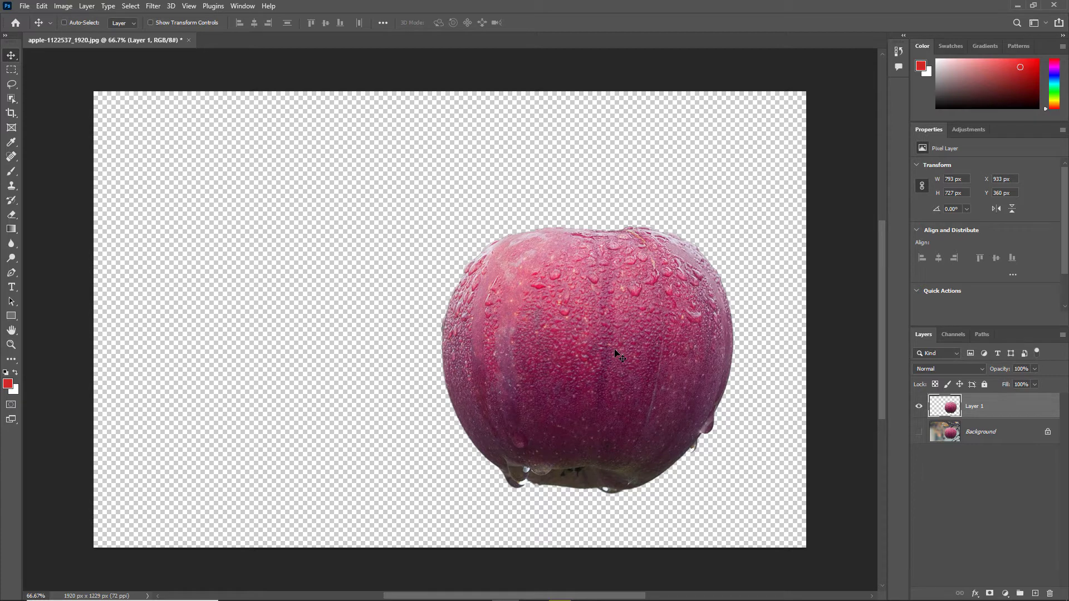
# Step: Nudge the apple layer left to X 923 px and back right to X 928 px in single-pixel increments
pyautogui.press('Left')
pyautogui.press('Left')
pyautogui.press('Left')
pyautogui.press('Left')
pyautogui.press('Left')
pyautogui.press('Left')
pyautogui.press('Left')
pyautogui.press('Left')
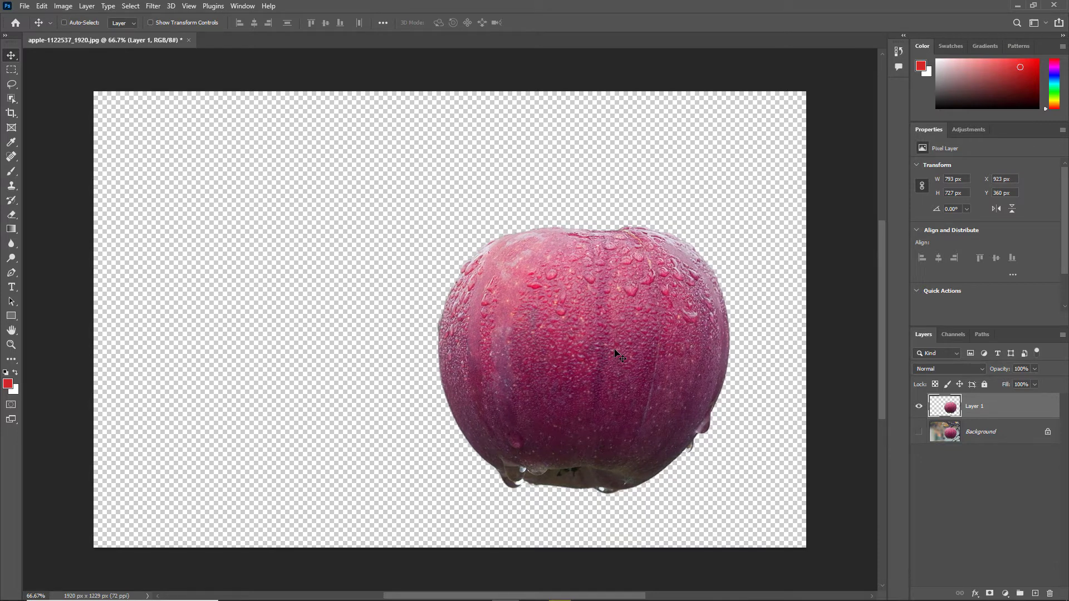
pyautogui.press('Right')
pyautogui.press('Right')
pyautogui.press('Right')
pyautogui.press('Right')
pyautogui.press('Right')
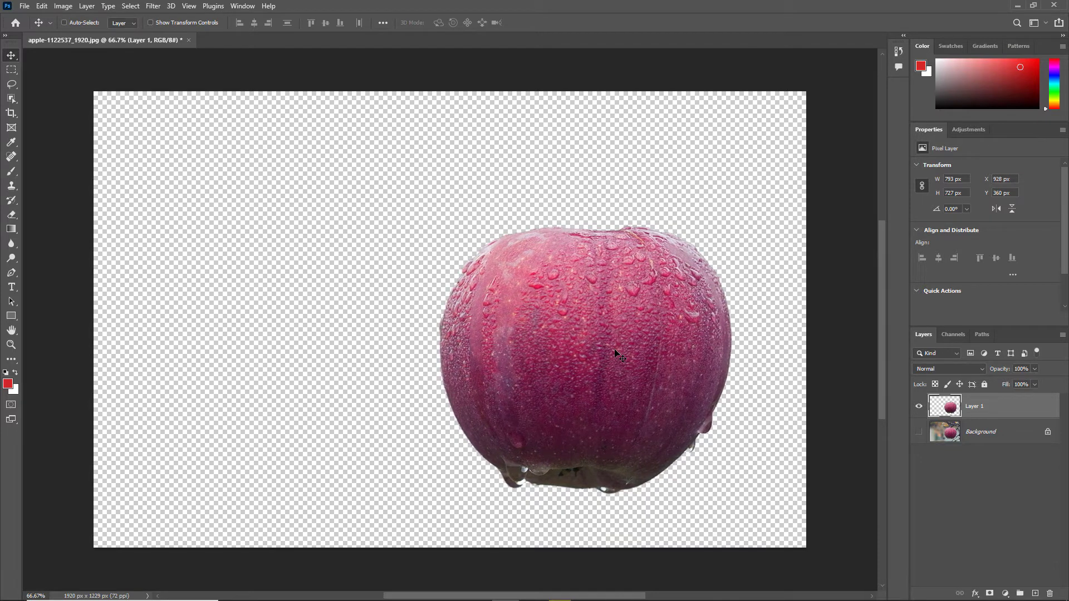
# Step: Nudge the apple layer up and back down in single-pixel increments, finishing at Y 355 px
pyautogui.press('Up')
pyautogui.press('Up')
pyautogui.press('Up')
pyautogui.press('Up')
pyautogui.press('Up')
pyautogui.press('Up')
pyautogui.press('Up')
pyautogui.press('Up')
pyautogui.press('Up')
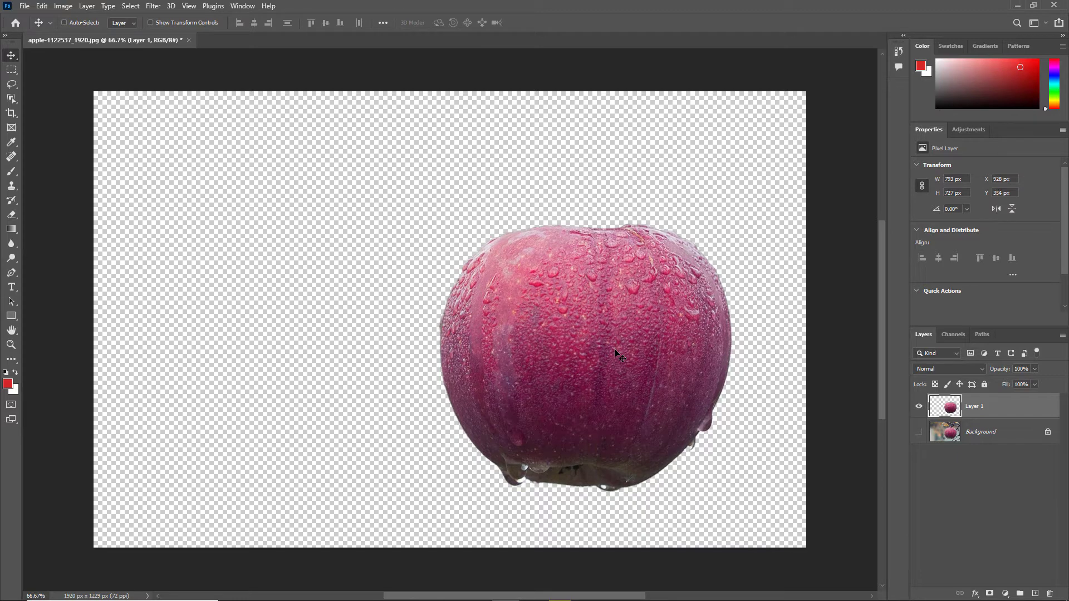
pyautogui.press('Down')
pyautogui.press('Down')
pyautogui.press('Down')
pyautogui.press('Down')
# Step: Shift the apple layer left to X 878 px and back right to X 928 px in 10-pixel increments
pyautogui.hotkey('shift', 'Left')
pyautogui.hotkey('shift', 'Left')
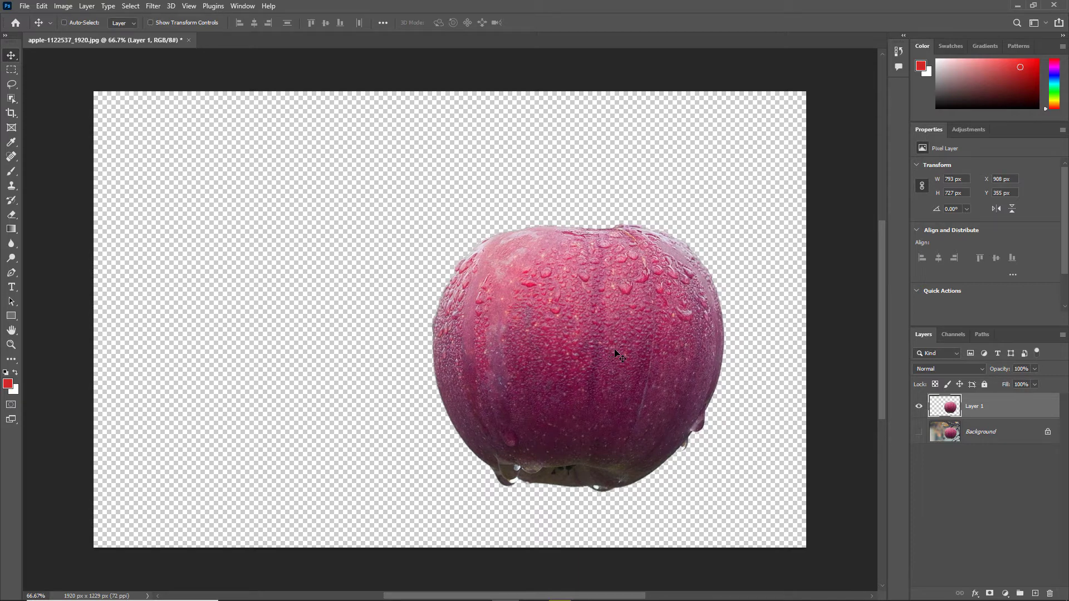
pyautogui.hotkey('shift', 'Left')
pyautogui.hotkey('shift', 'Left')
pyautogui.hotkey('shift', 'Left')
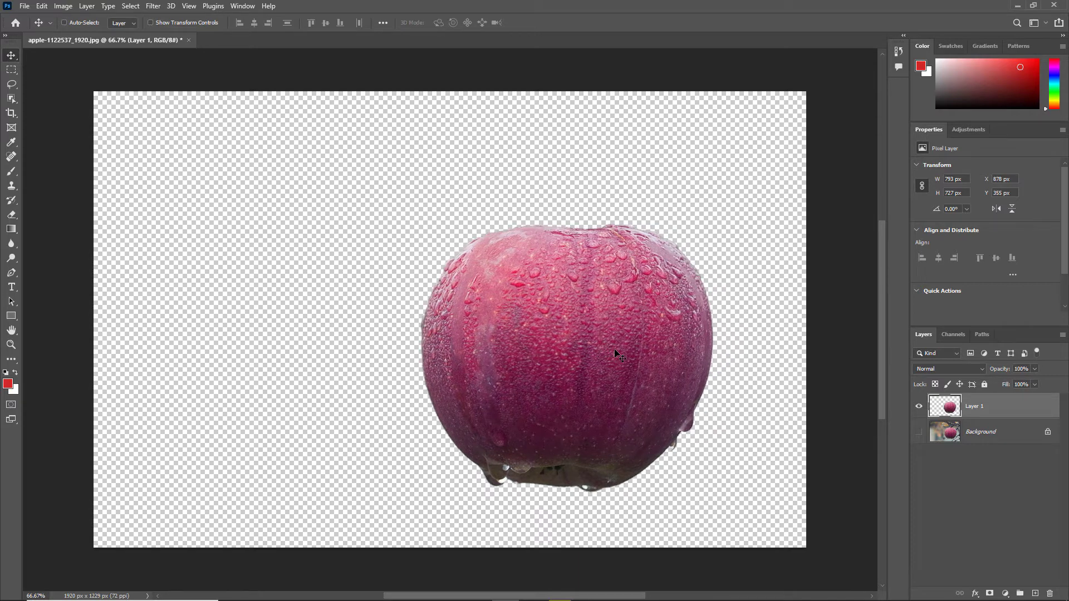
pyautogui.hotkey('shift', 'Right')
pyautogui.hotkey('shift', 'Right')
pyautogui.hotkey('shift', 'Right')
pyautogui.hotkey('shift', 'Right')
pyautogui.hotkey('shift', 'Right')
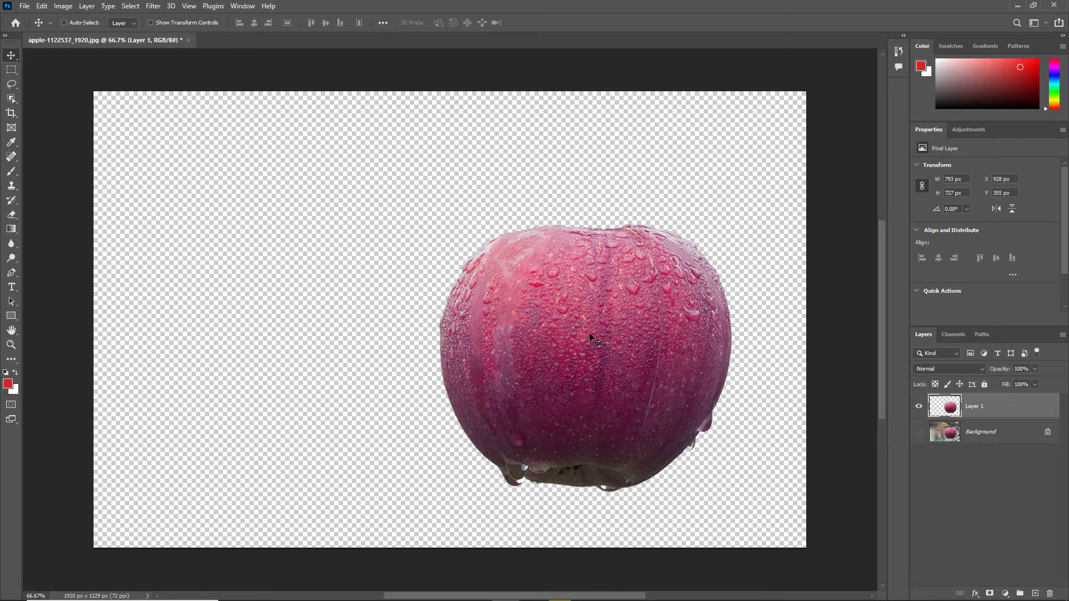
# Step: Try scaling the apple from its upper-left corner, including narrowing it to about 88% width, and undo each resize
pyautogui.click(43, 6)
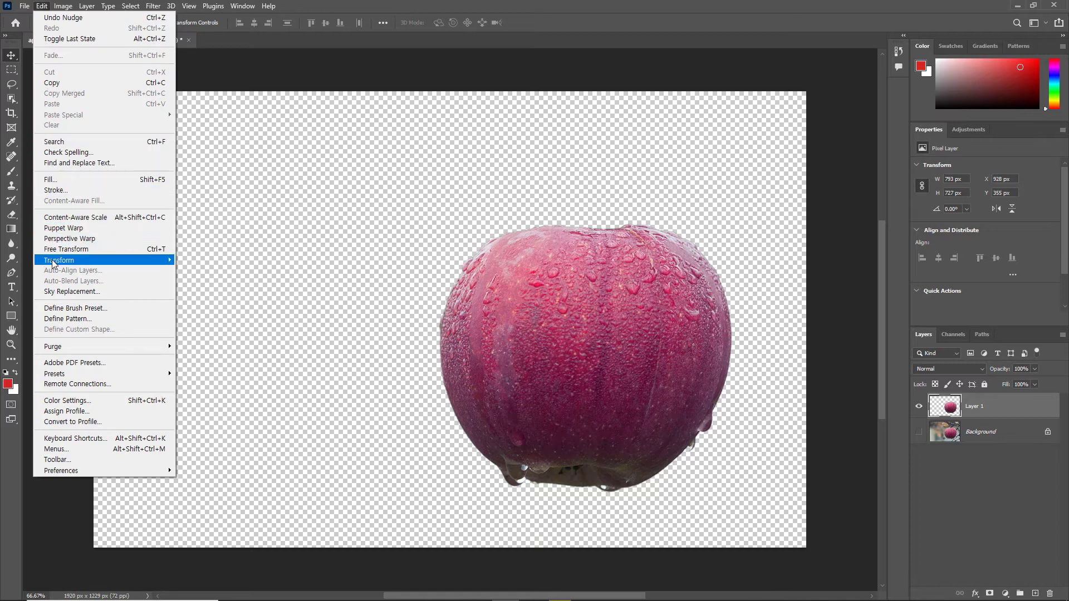
pyautogui.moveTo(54, 260)
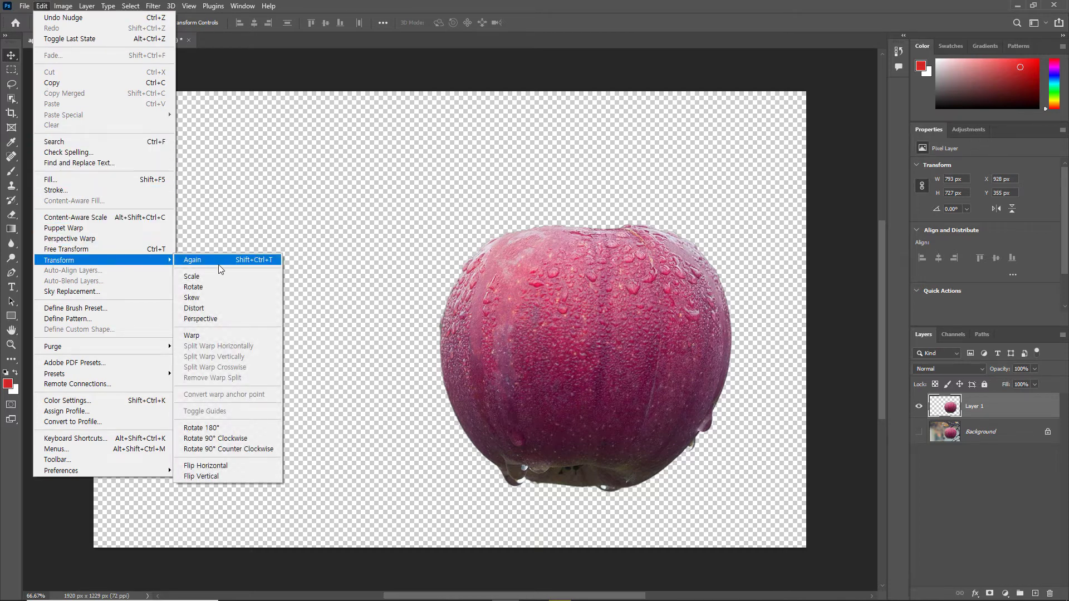
pyautogui.click(251, 283)
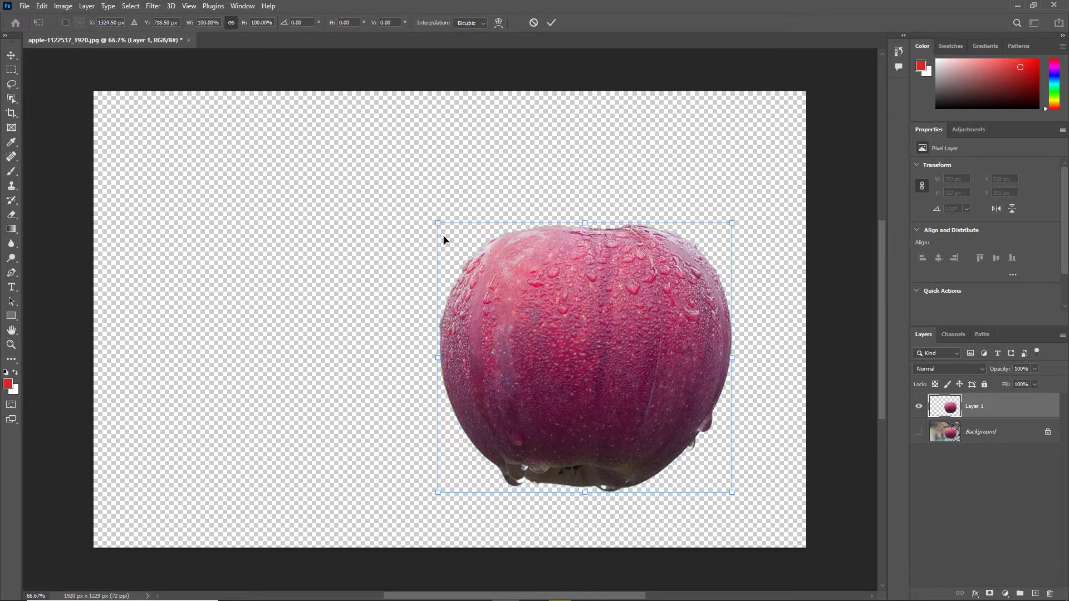
pyautogui.moveTo(437, 223); pyautogui.dragTo(416, 186)
pyautogui.hotkey('ctrl', 'z')
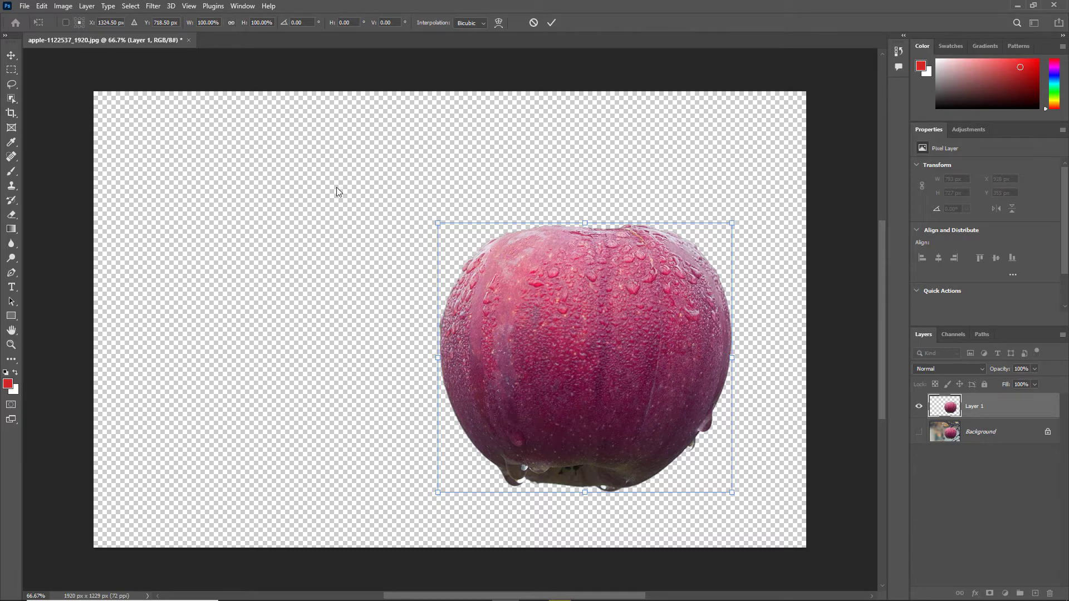
pyautogui.moveTo(436, 224); pyautogui.dragTo(472, 226)
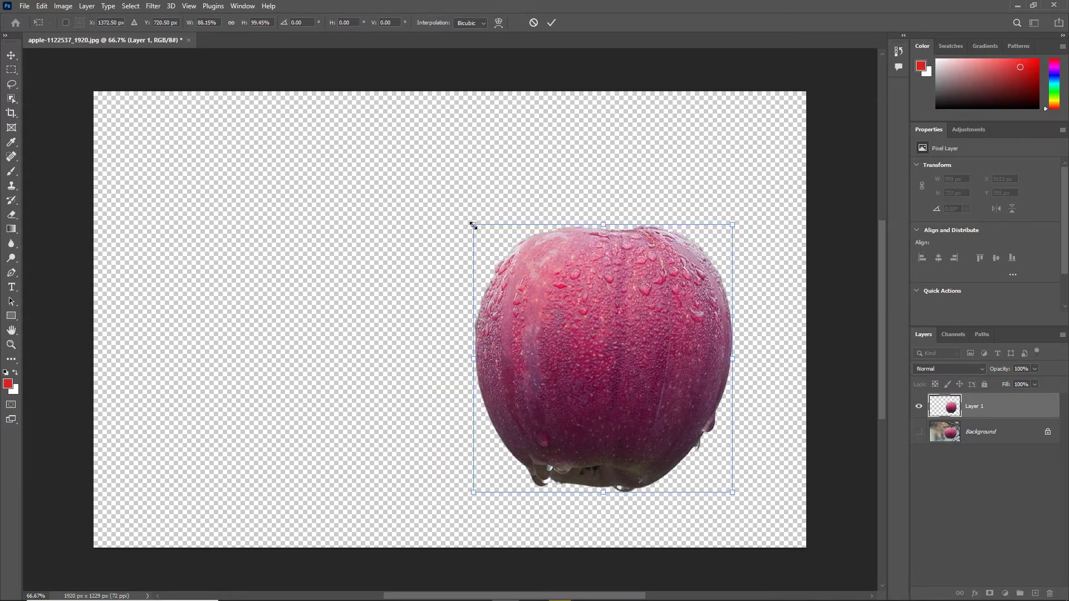
pyautogui.hotkey('ctrl', 'z')
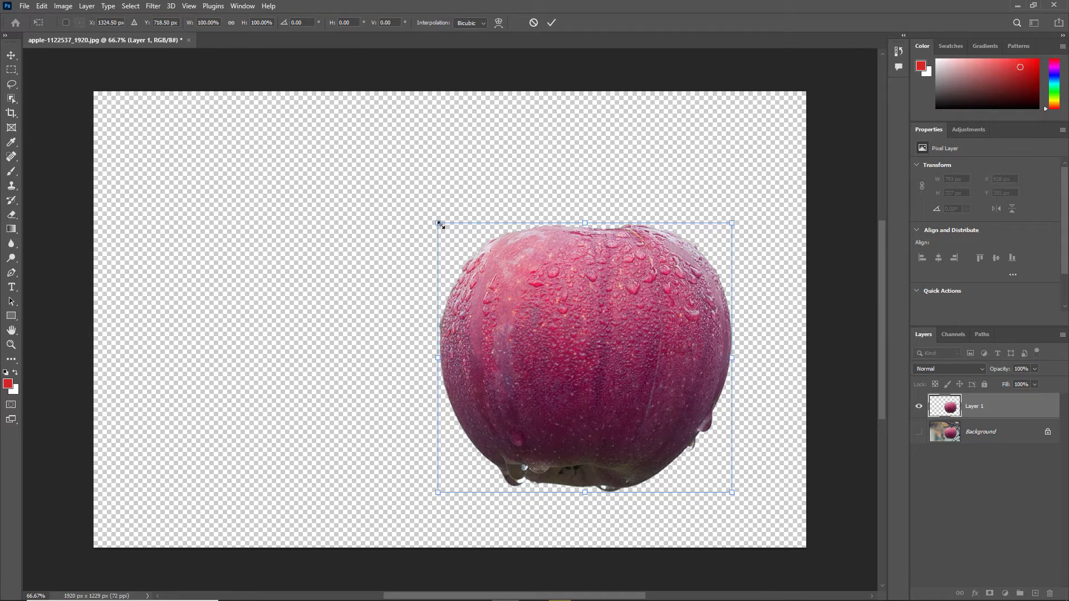
# Step: Scale the apple down to about 76% width and 79% height, apply the transform, and undo it
pyautogui.moveTo(438, 224); pyautogui.dragTo(510, 282)
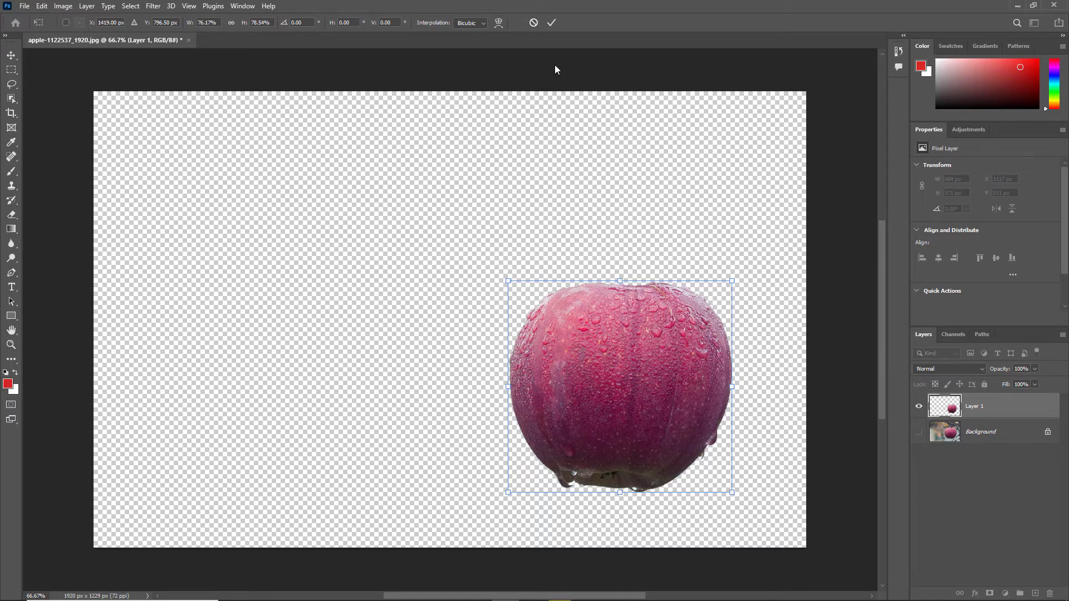
pyautogui.press('Return')
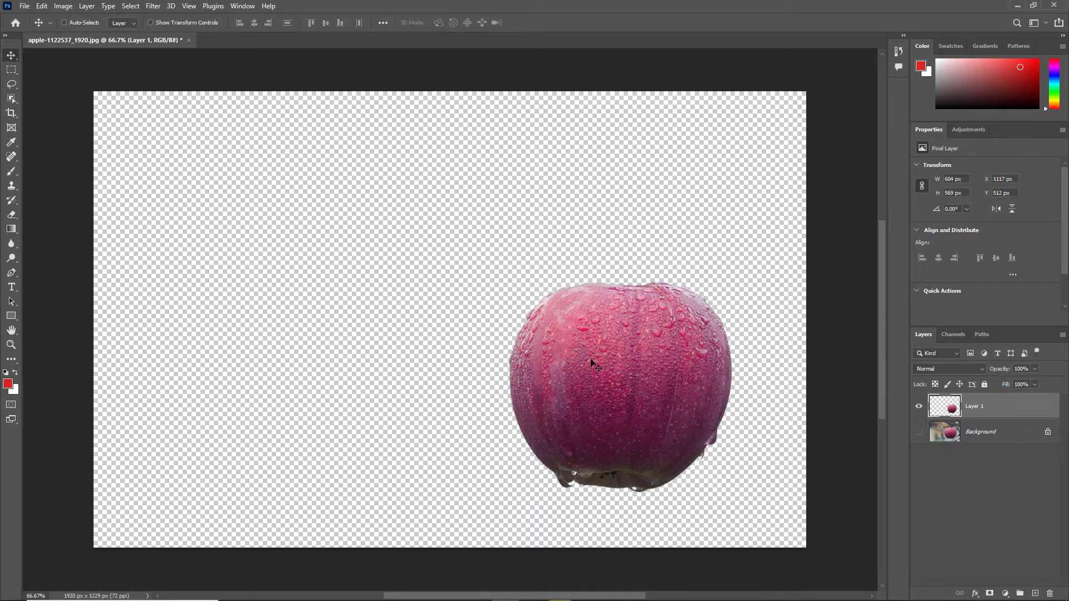
pyautogui.hotkey('ctrl', 'z')
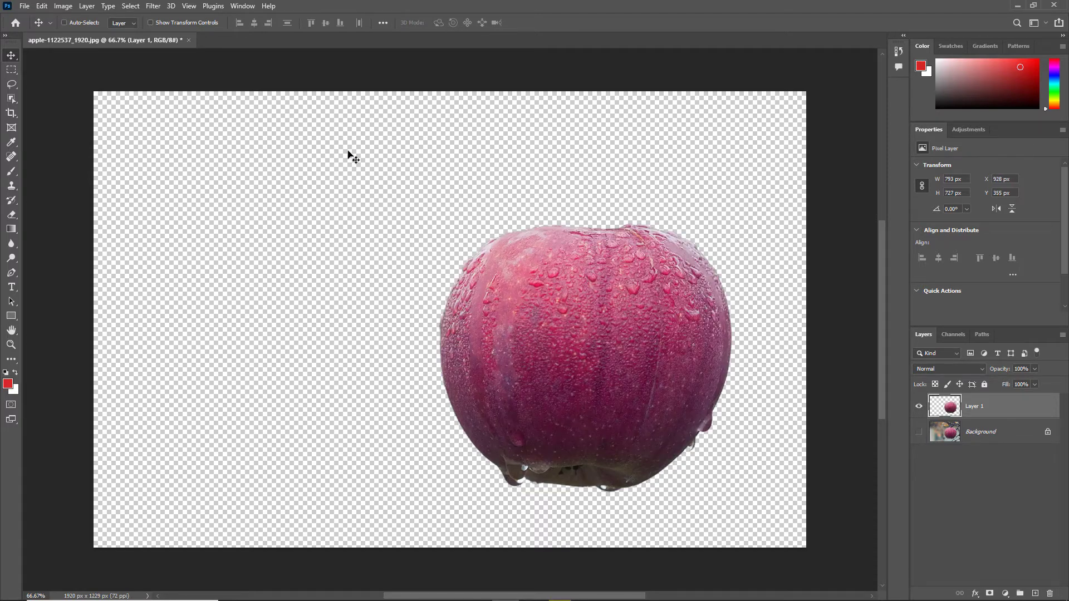
# Step: Try rotating the apple layer freehand and by an exact angle of -45°, and cancel the transform
pyautogui.click(42, 6)
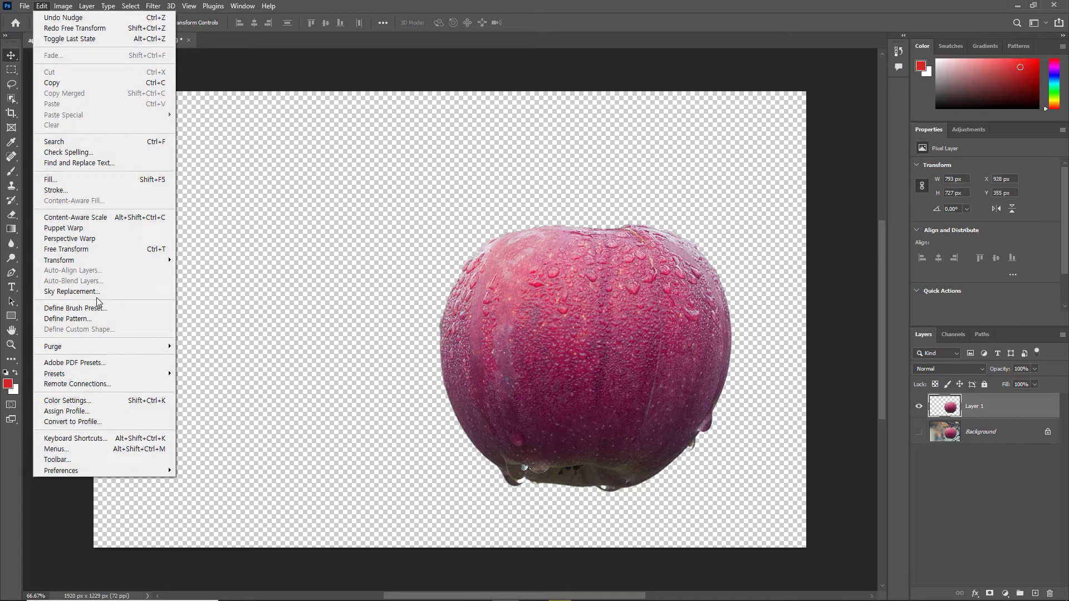
pyautogui.moveTo(106, 259)
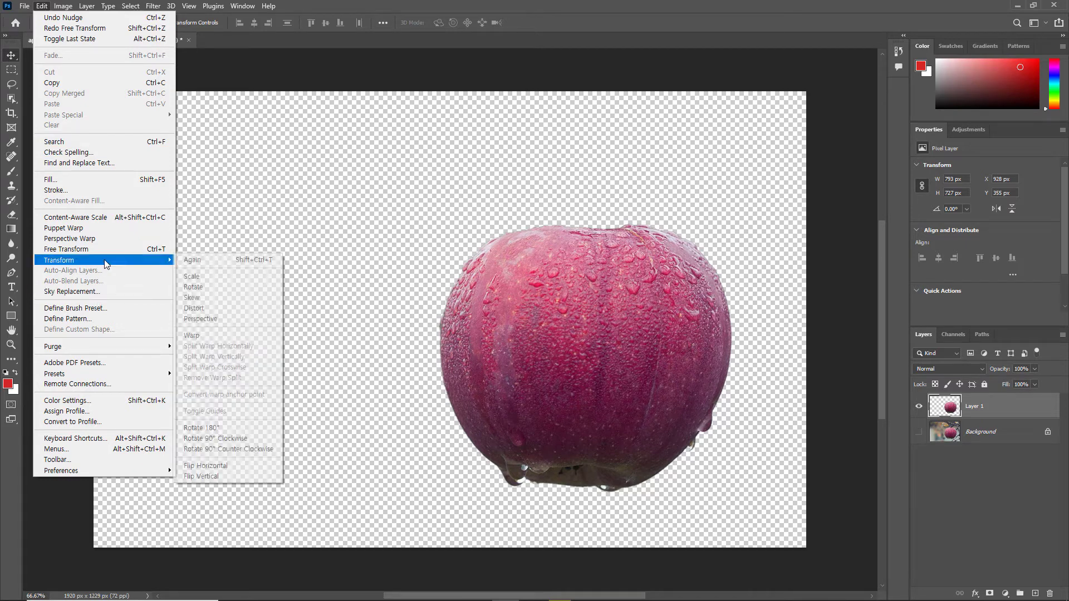
pyautogui.click(215, 287)
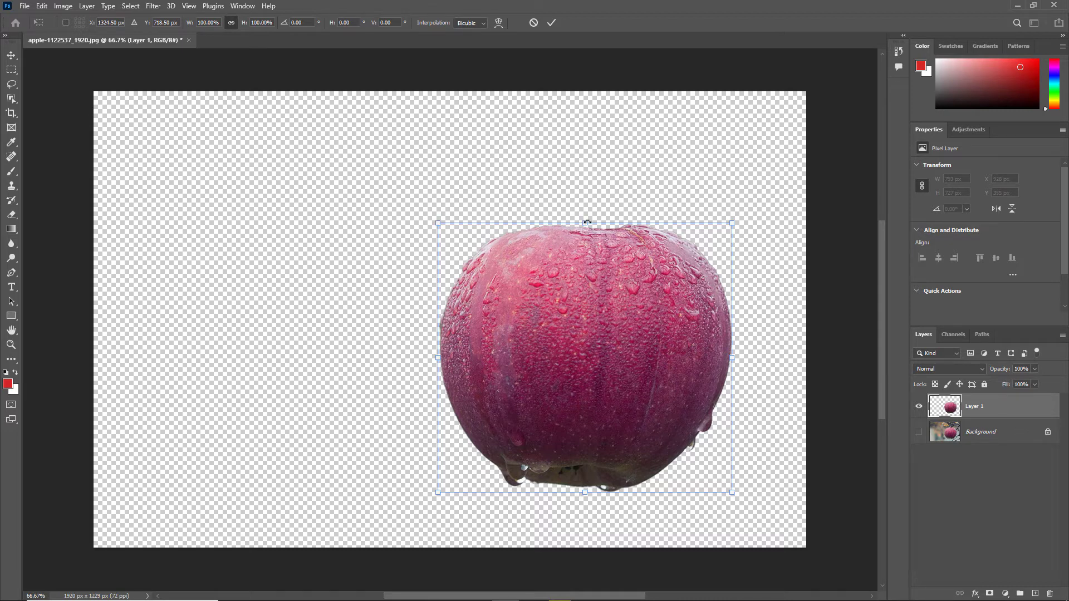
pyautogui.moveTo(440, 223); pyautogui.dragTo(437, 261)
pyautogui.moveTo(419, 295); pyautogui.dragTo(440, 240)
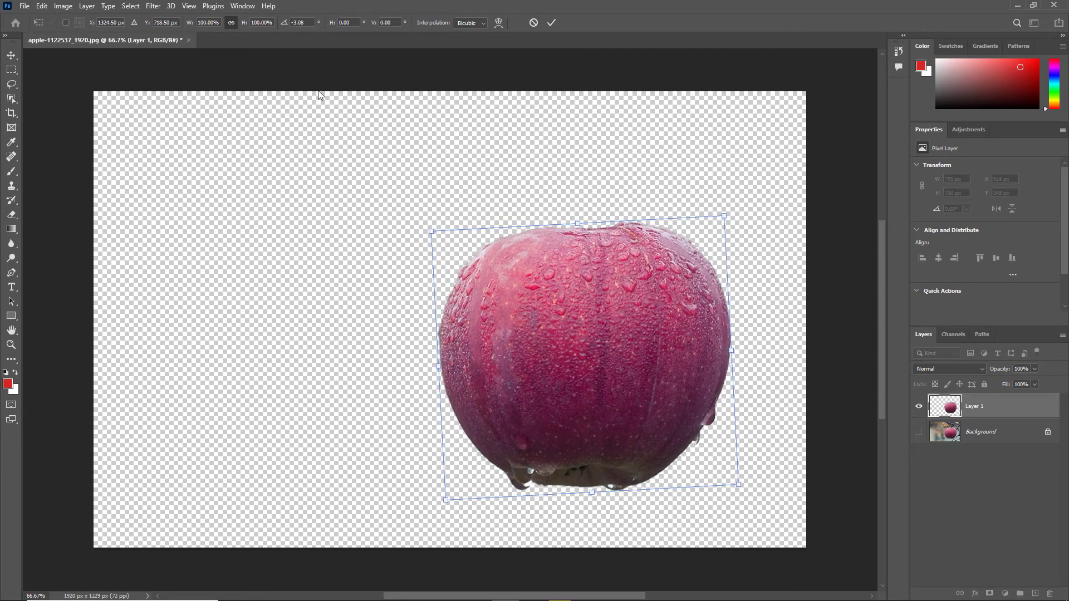
pyautogui.click(303, 23)
pyautogui.write('-45')
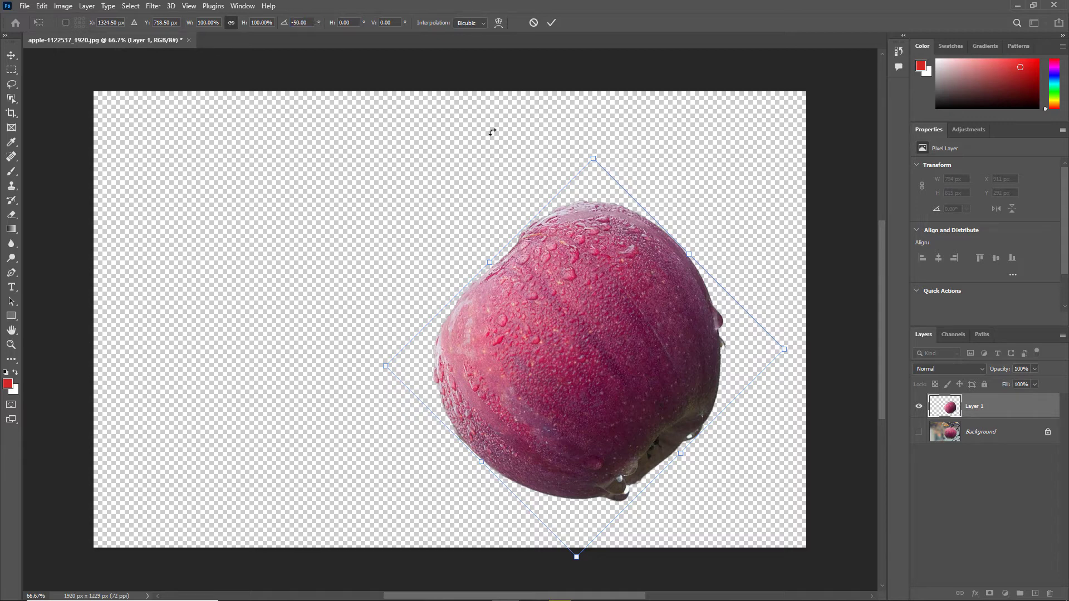
pyautogui.click(530, 22)
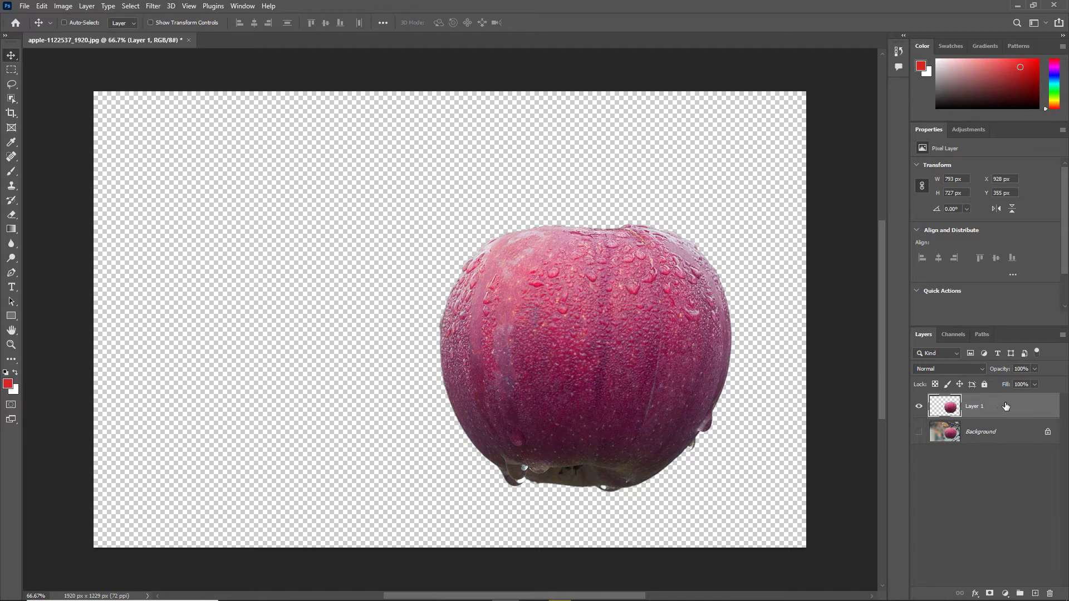
# Step: Try skewing the apple's left side downward by about 5.6°, and cancel the transform
pyautogui.click(43, 6)
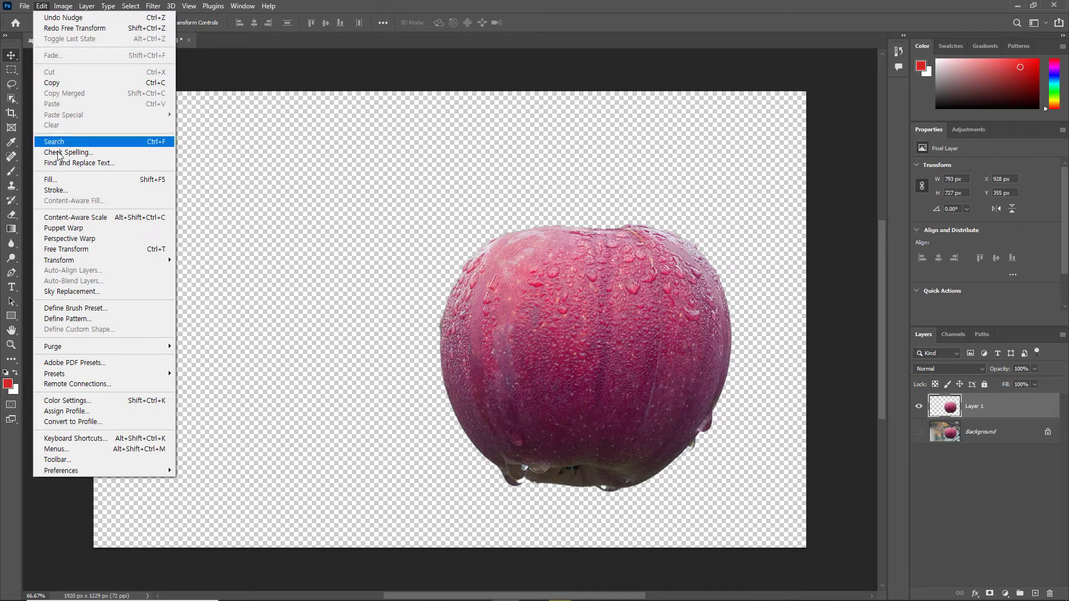
pyautogui.moveTo(78, 262)
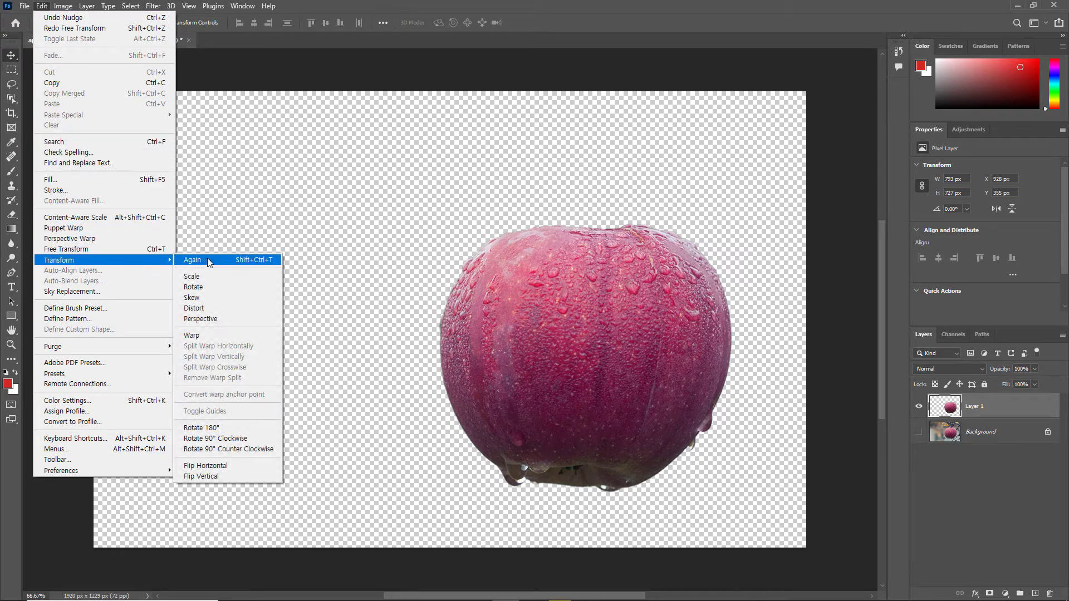
pyautogui.click(215, 296)
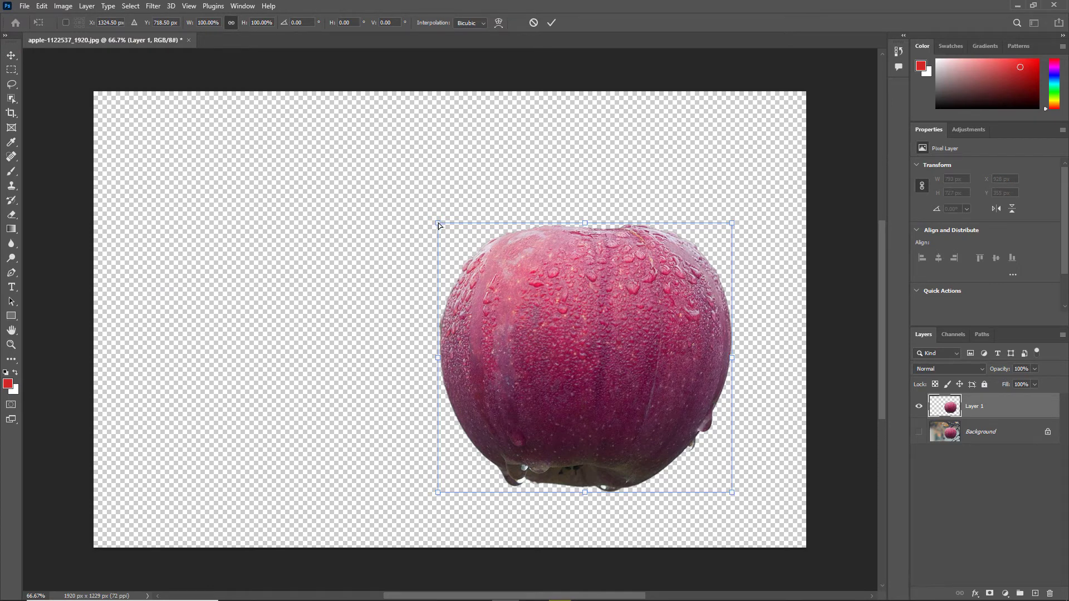
pyautogui.moveTo(439, 223); pyautogui.dragTo(415, 255)
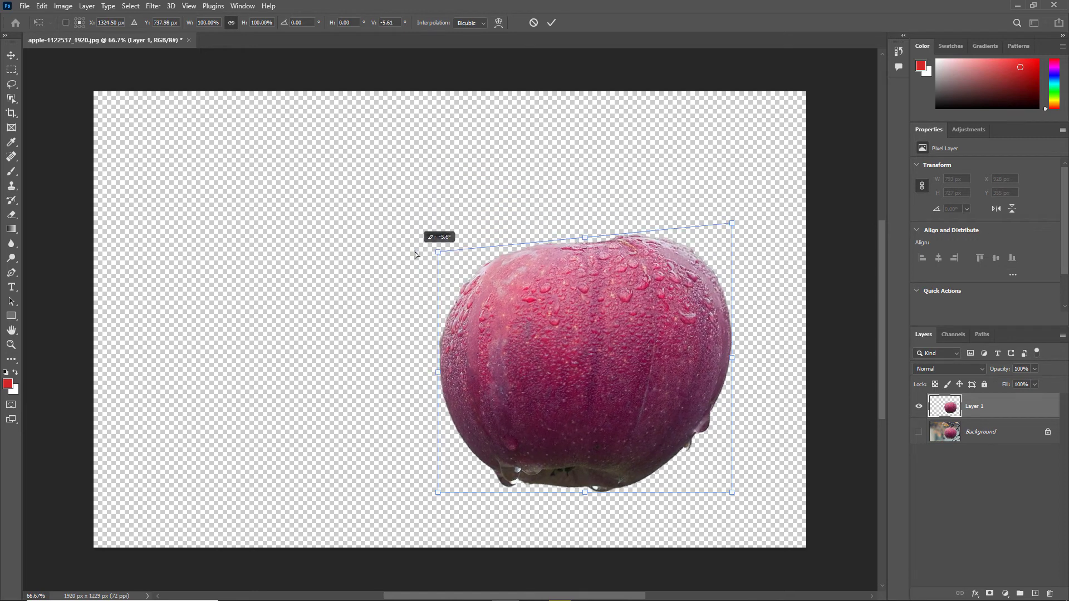
pyautogui.click(533, 22)
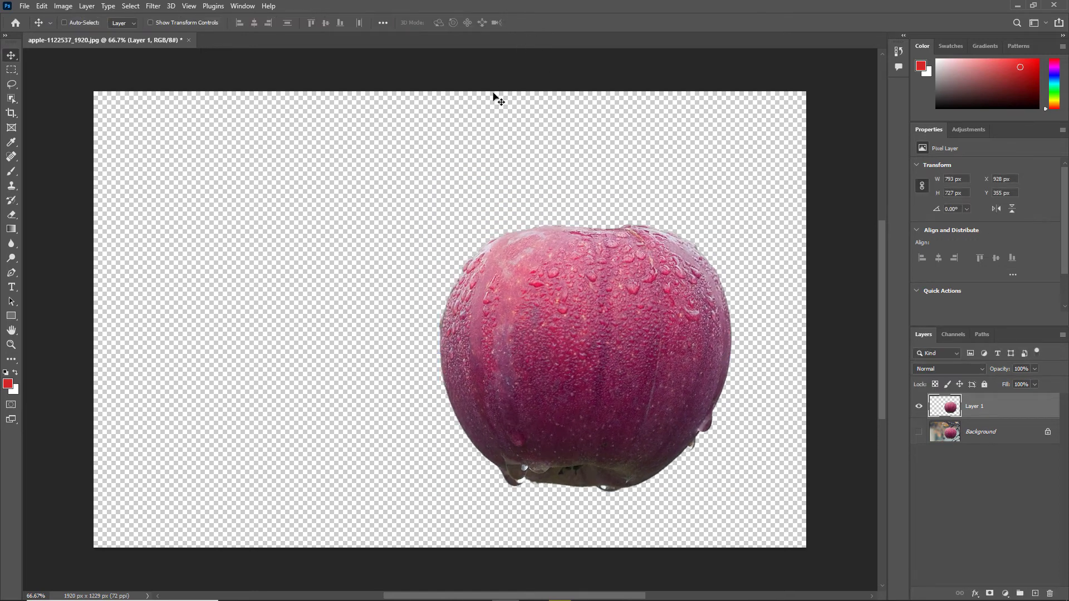
# Step: Try distorting the apple by pulling its upper-left corner outward to about 104% width, and cancel the transform
pyautogui.click(41, 6)
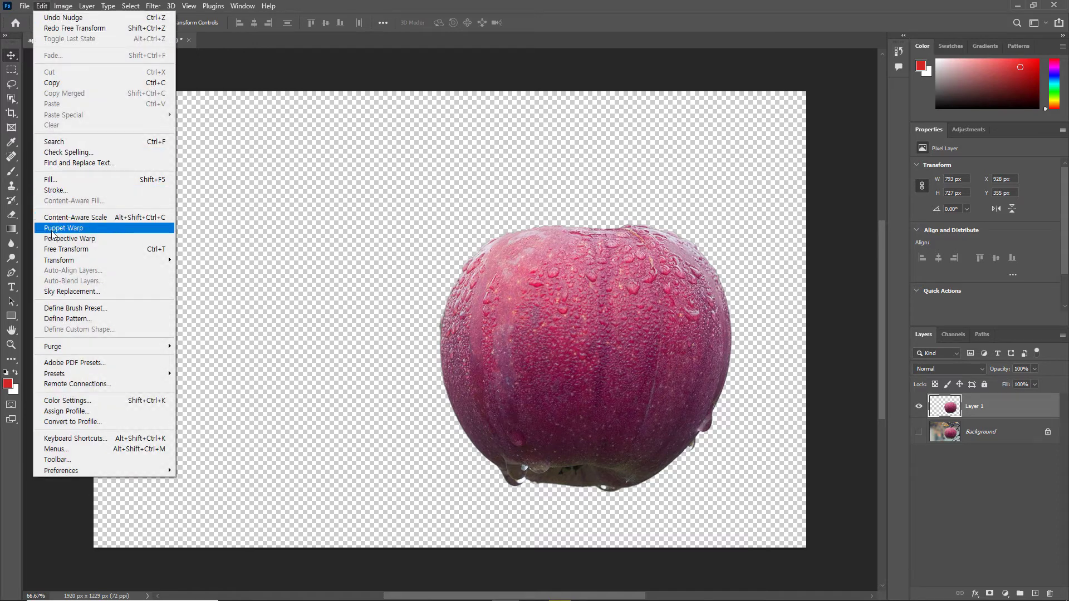
pyautogui.moveTo(58, 260)
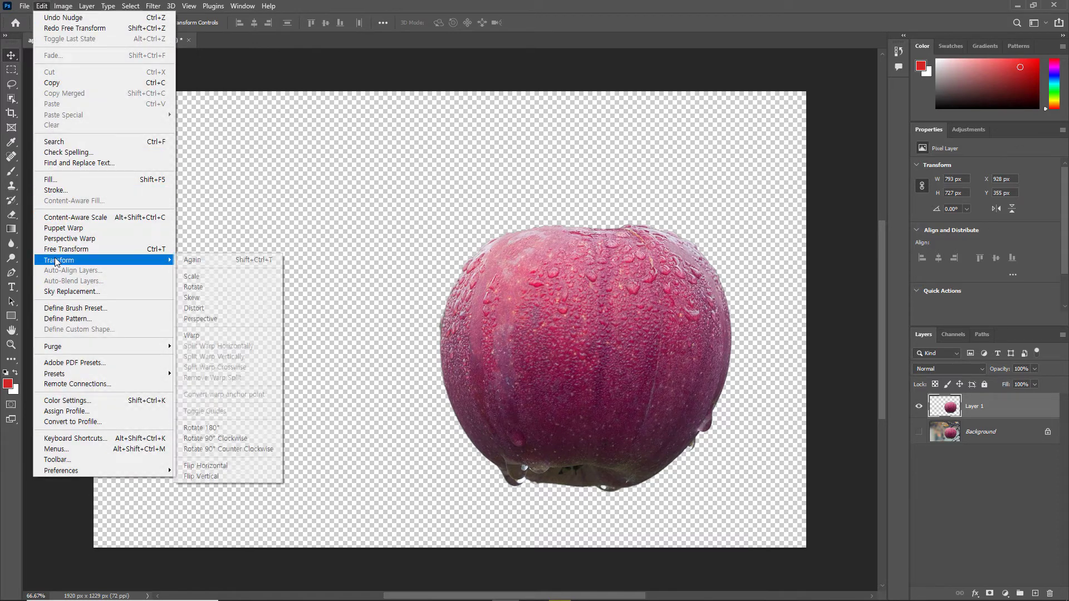
pyautogui.click(227, 307)
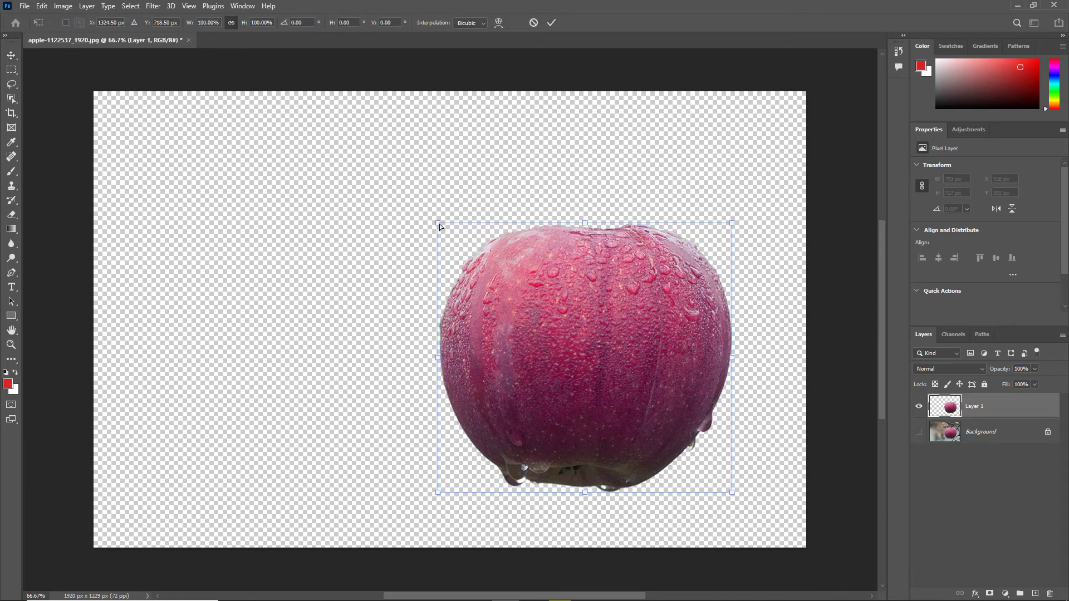
pyautogui.moveTo(439, 224)
pyautogui.mouseDown()
pyautogui.moveTo(492, 233)
pyautogui.moveTo(410, 312)
pyautogui.moveTo(427, 223)
pyautogui.mouseUp()
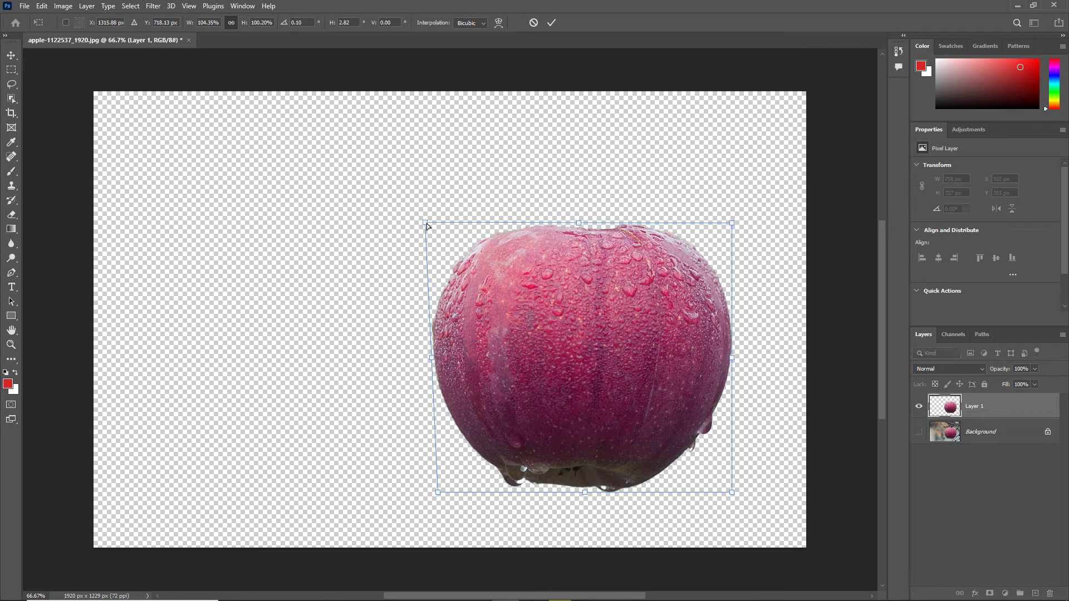
pyautogui.click(533, 23)
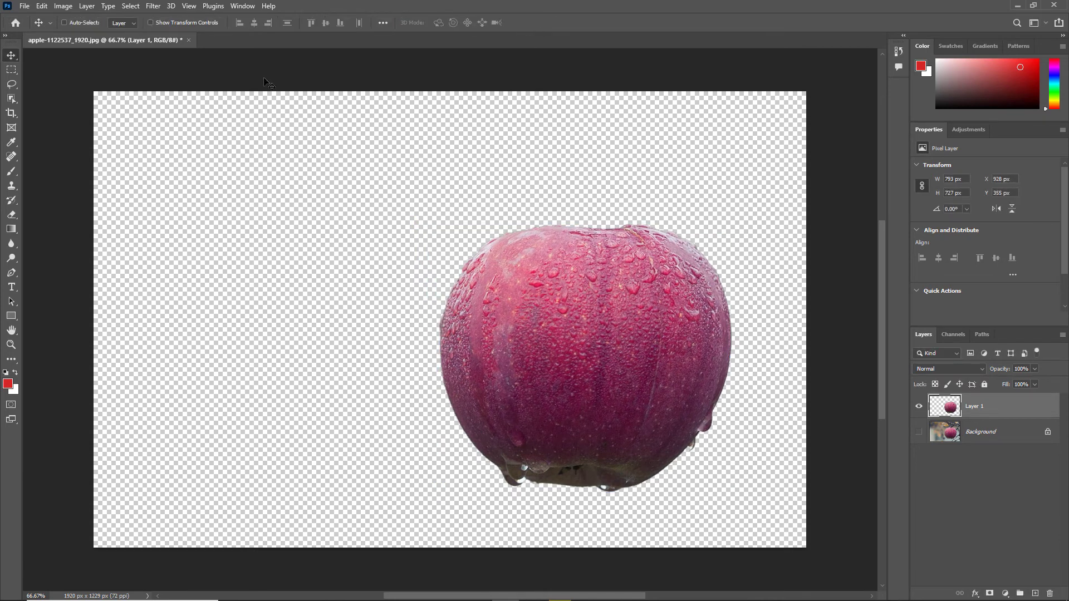
# Step: Try perspective transforms on the apple, narrowing its left side by about -22.1° and squeezing its top edge, and cancel them
pyautogui.click(42, 10)
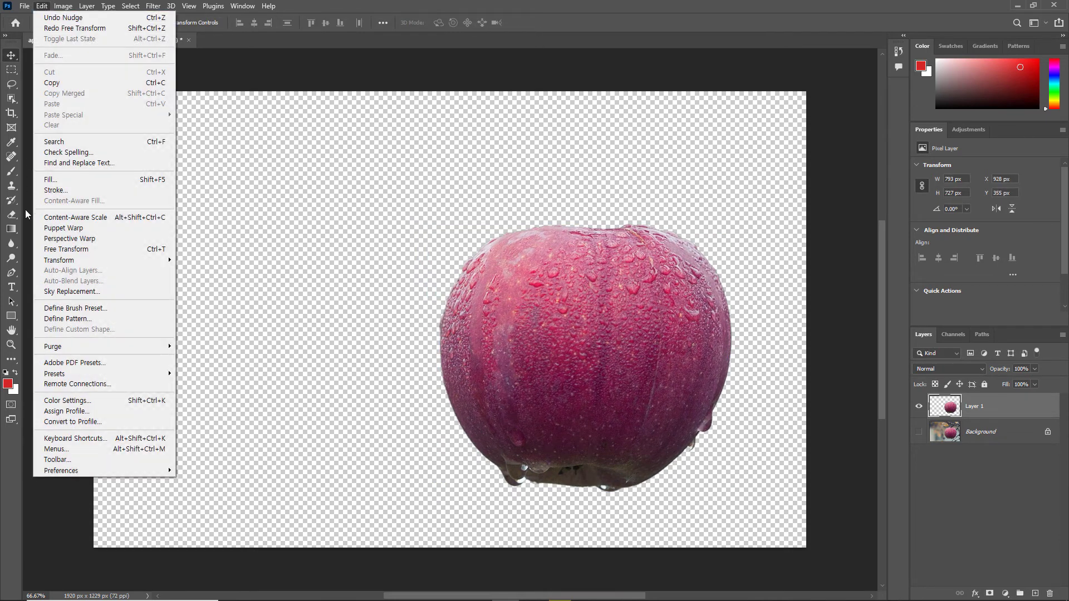
pyautogui.moveTo(54, 261)
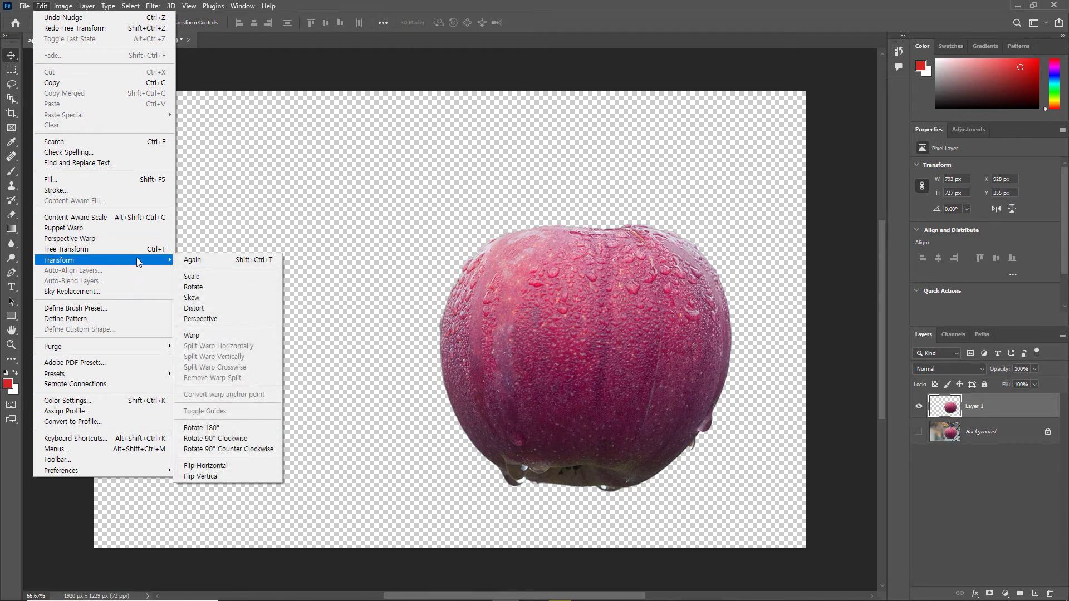
pyautogui.click(242, 320)
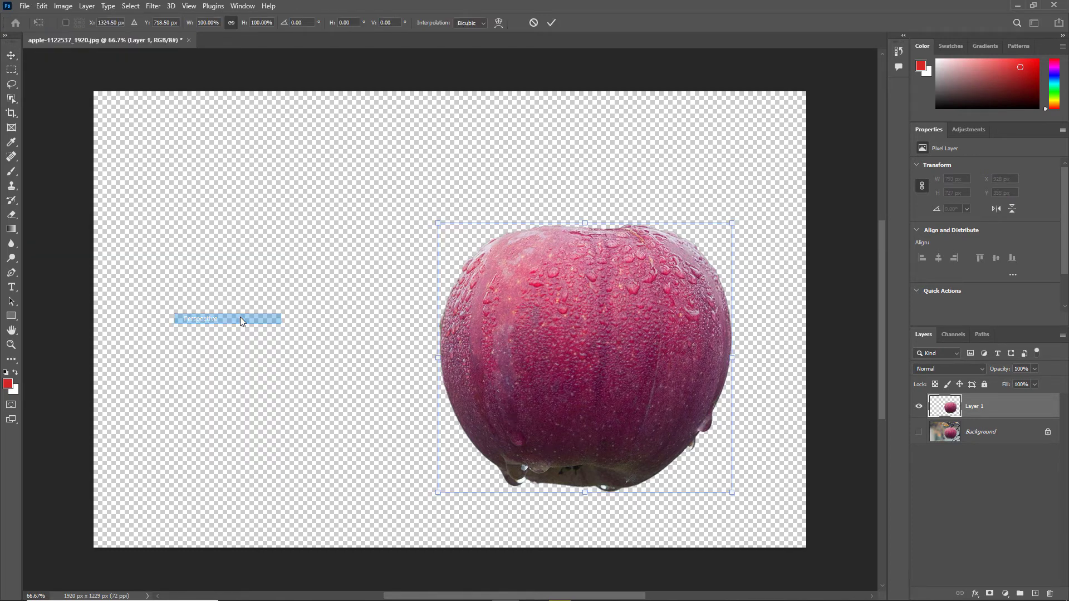
pyautogui.moveTo(439, 224); pyautogui.dragTo(443, 343)
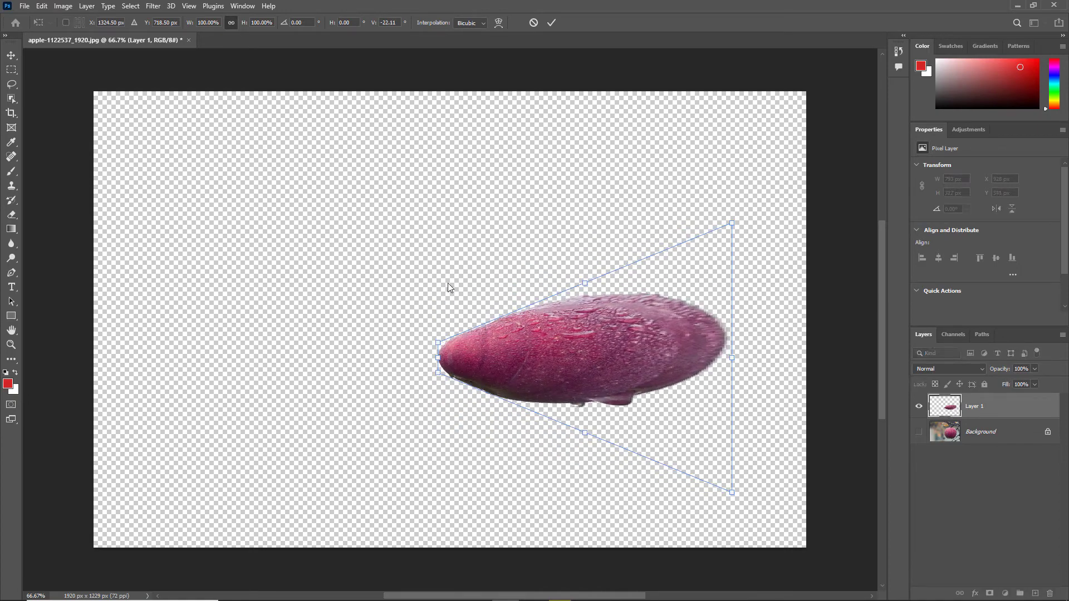
pyautogui.hotkey('ctrl', 'z')
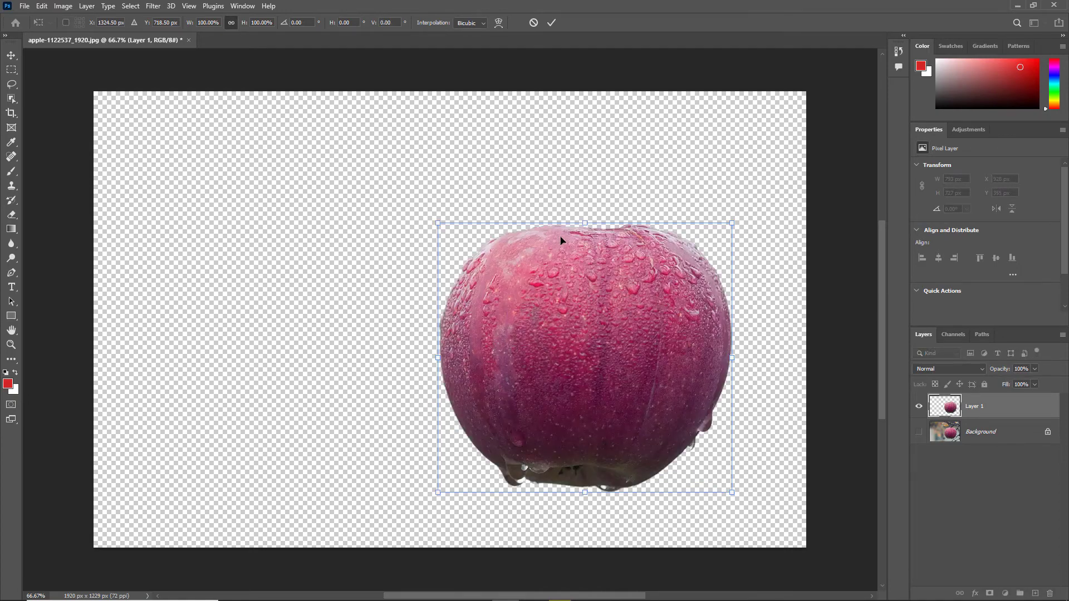
pyautogui.moveTo(438, 225); pyautogui.dragTo(528, 246)
pyautogui.hotkey('ctrl', 'z')
pyautogui.click(534, 23)
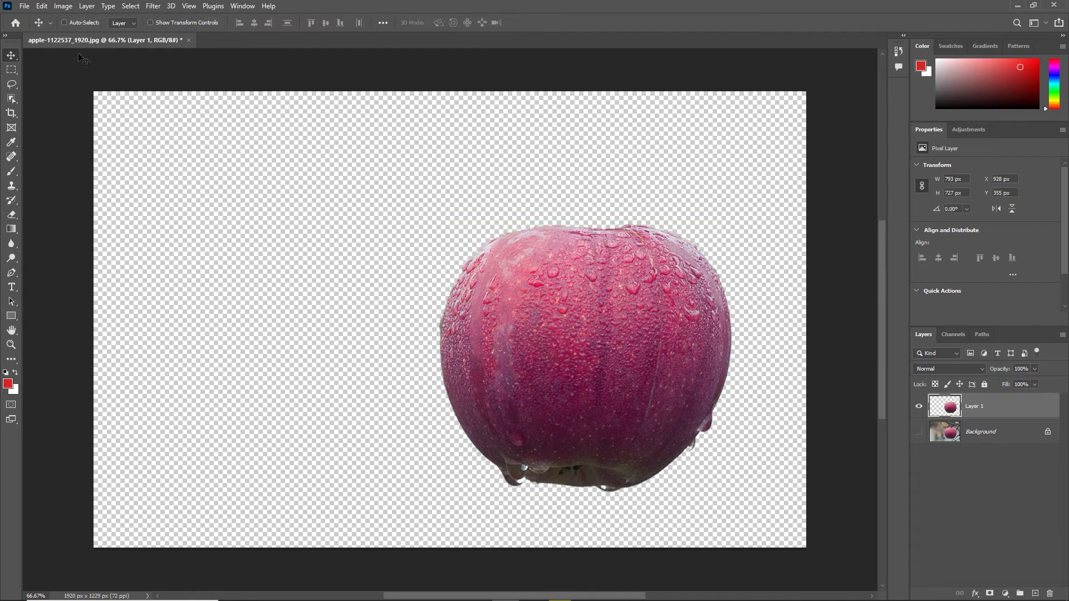
# Step: Warp the apple by pulling its interior mesh, left edge and bottom edge inward, apply the warp, and undo it
pyautogui.click(42, 7)
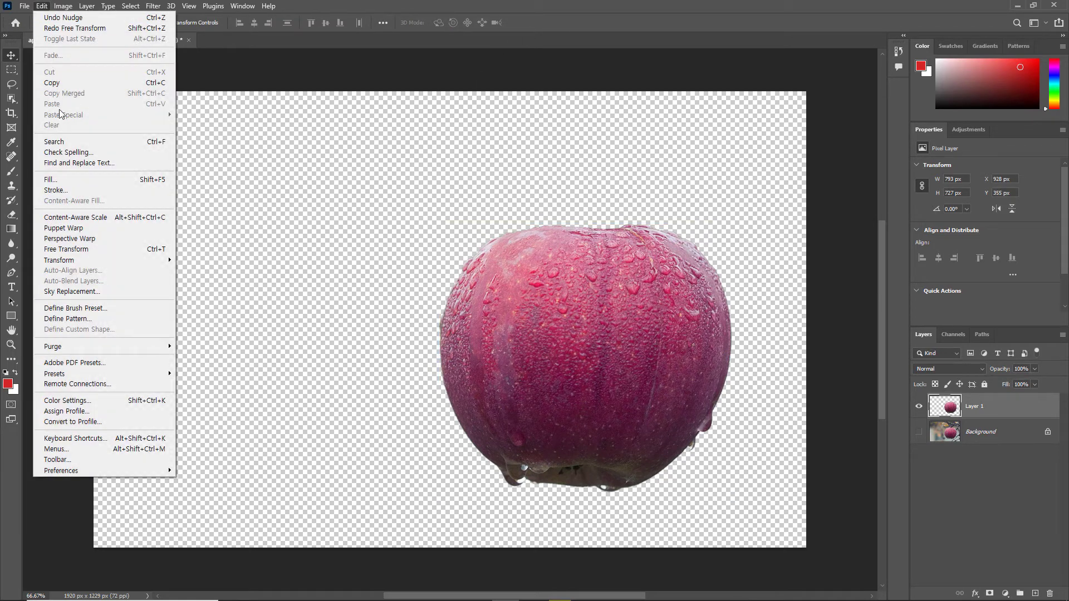
pyautogui.moveTo(67, 262)
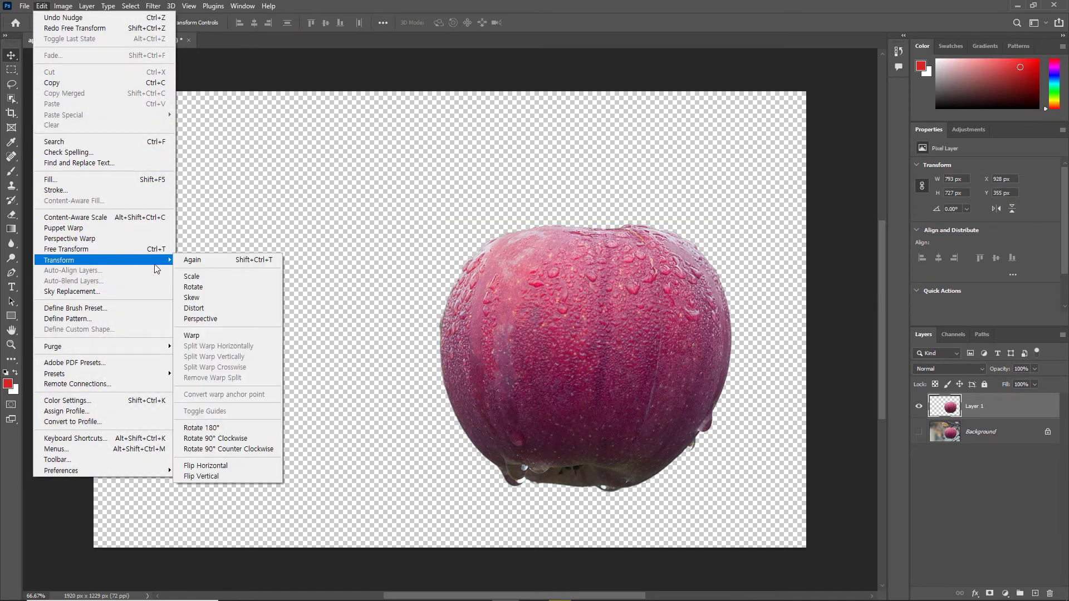
pyautogui.click(221, 337)
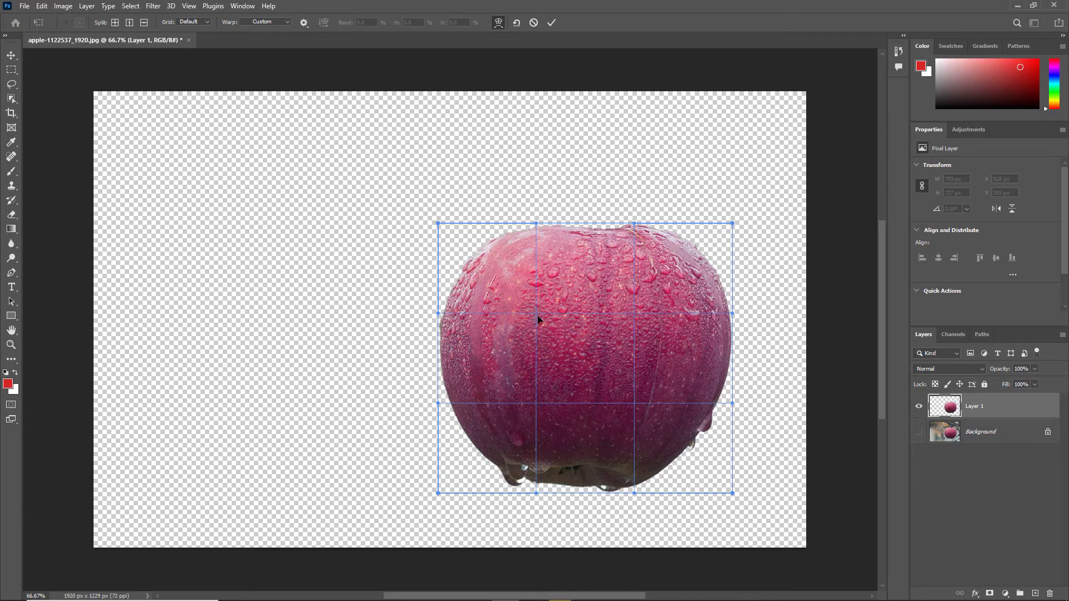
pyautogui.moveTo(536, 315); pyautogui.dragTo(570, 357)
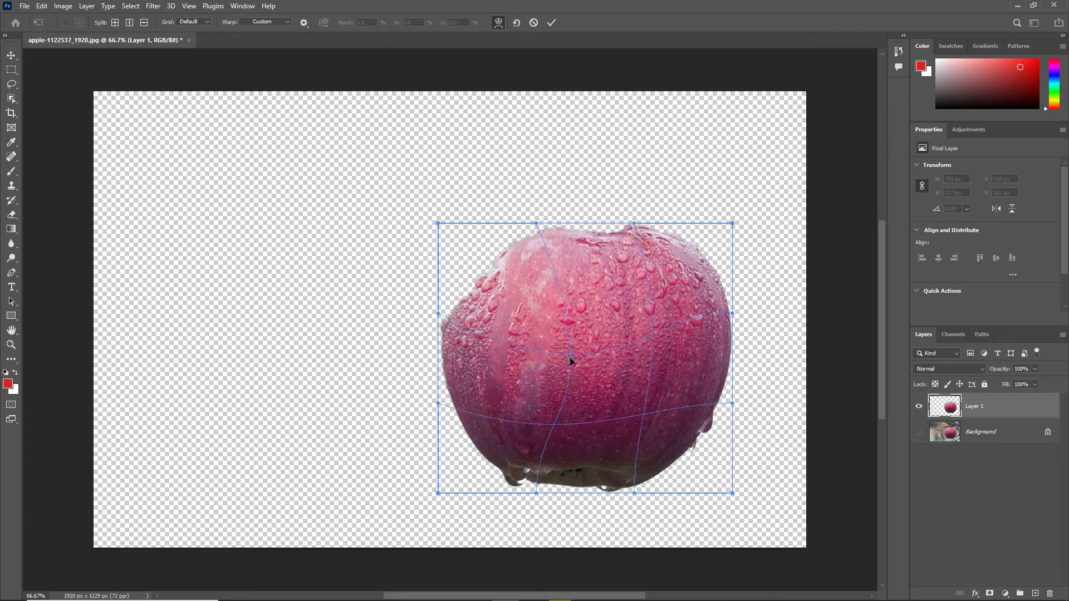
pyautogui.moveTo(650, 415); pyautogui.dragTo(684, 323)
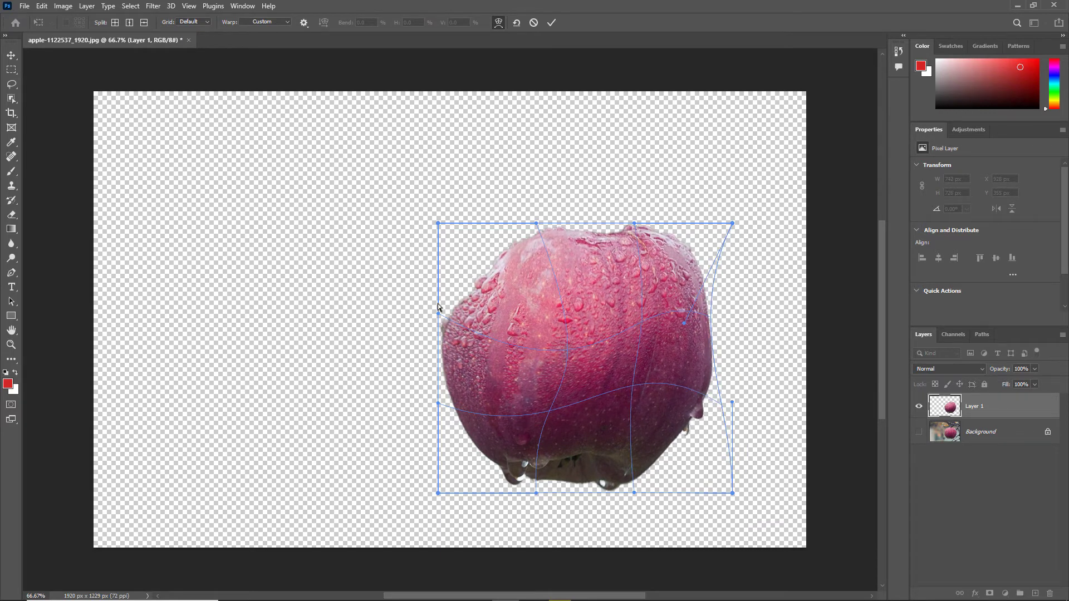
pyautogui.moveTo(437, 313); pyautogui.dragTo(511, 309)
pyautogui.moveTo(536, 492); pyautogui.dragTo(571, 415)
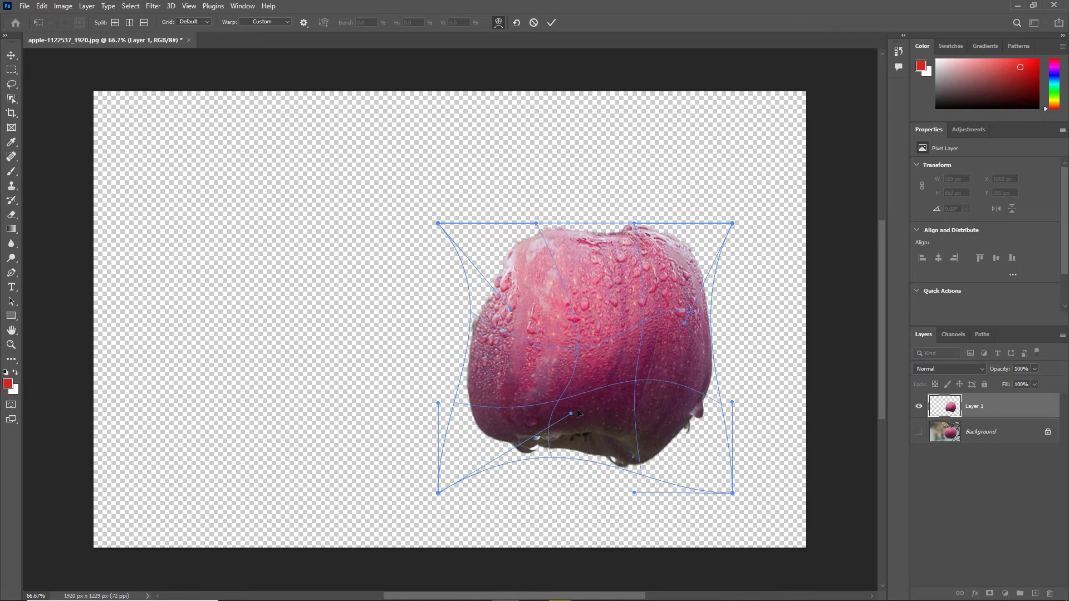
pyautogui.click(551, 23)
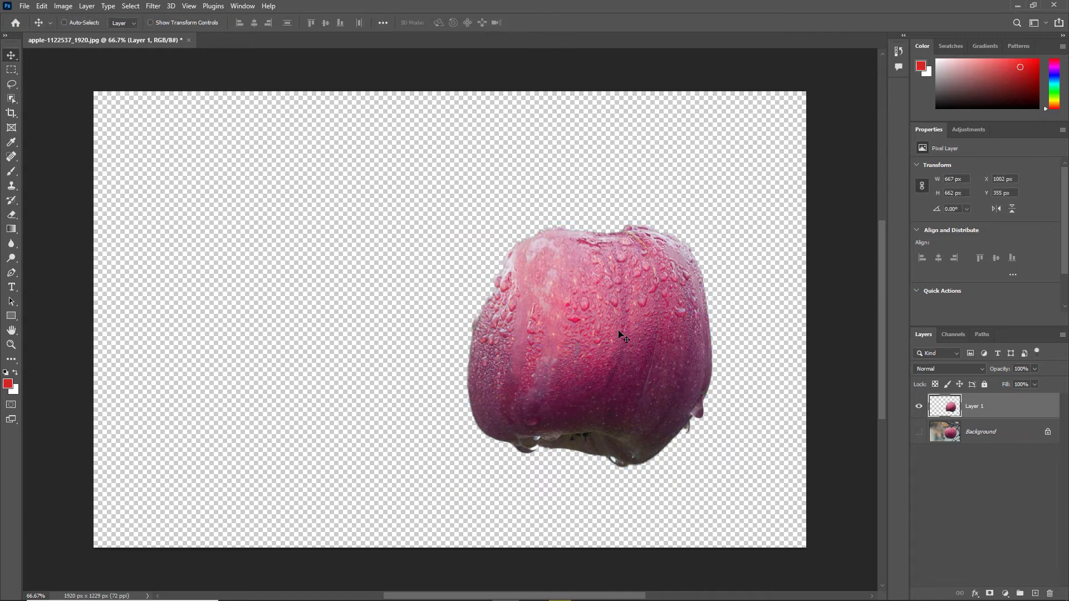
pyautogui.hotkey('ctrl', 'z')
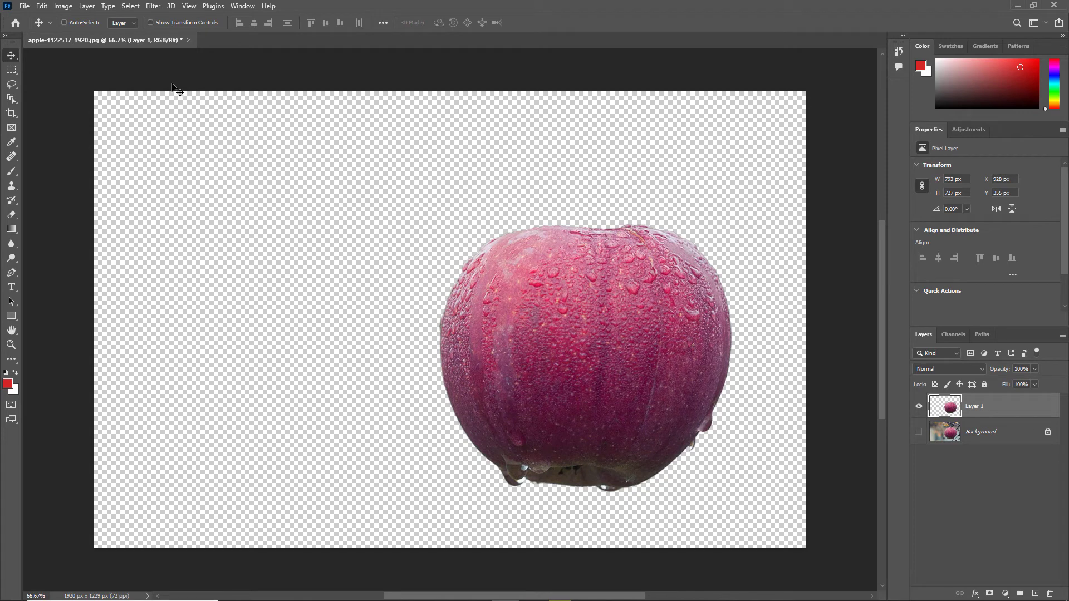
# Step: Flip the apple layer vertically and undo the flip
pyautogui.click(41, 7)
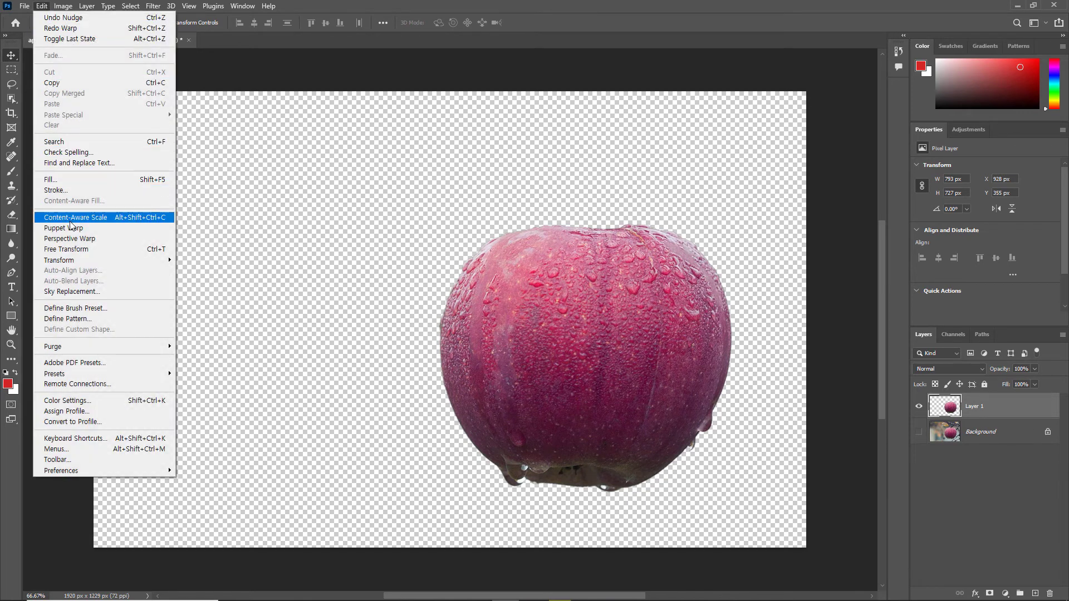
pyautogui.moveTo(75, 262)
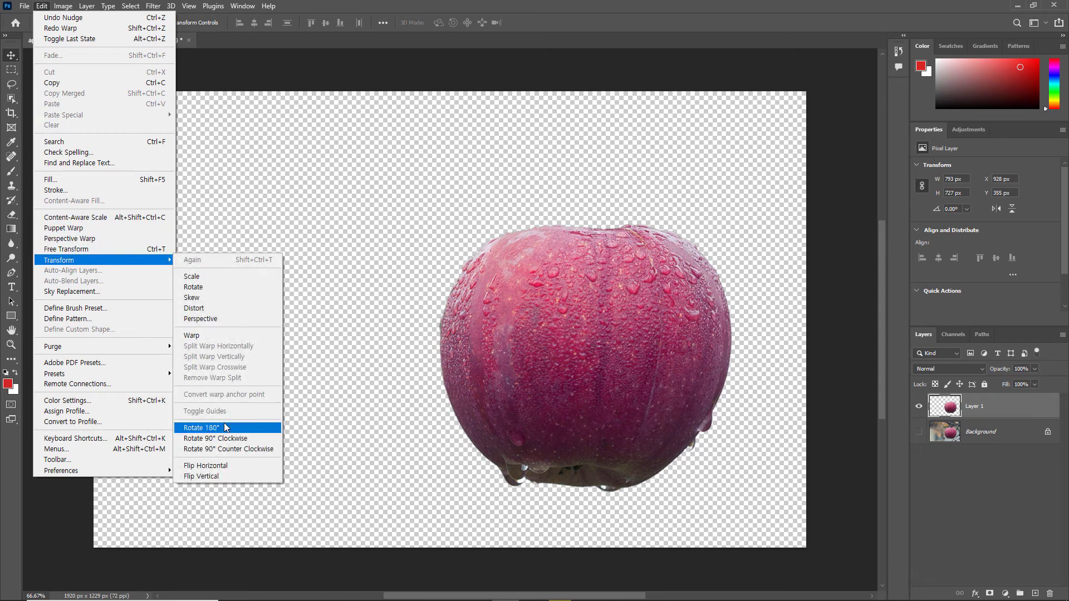
pyautogui.click(249, 478)
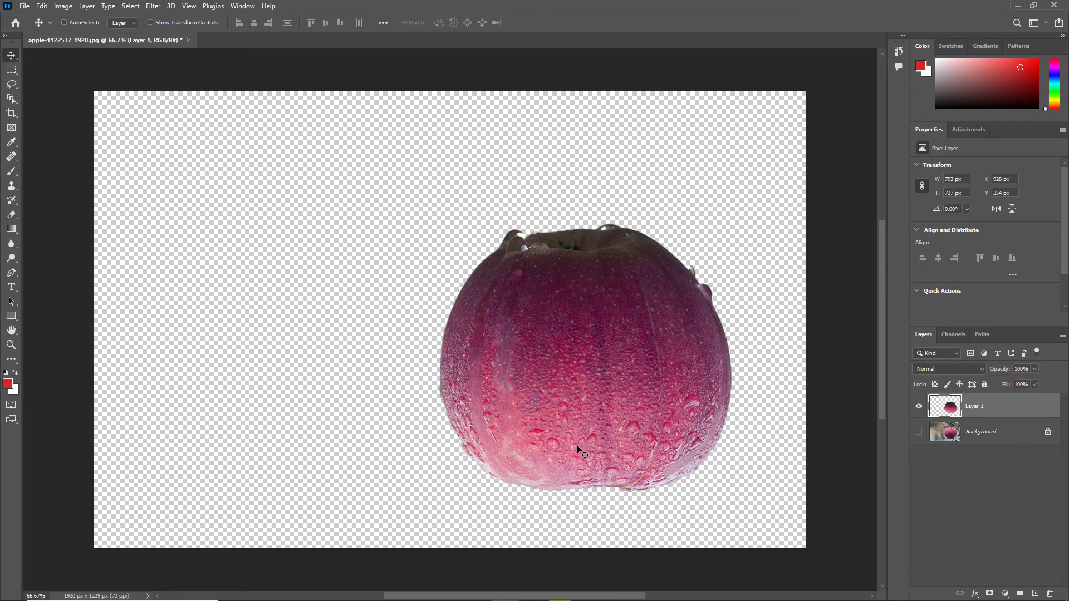
pyautogui.hotkey('ctrl', 'z')
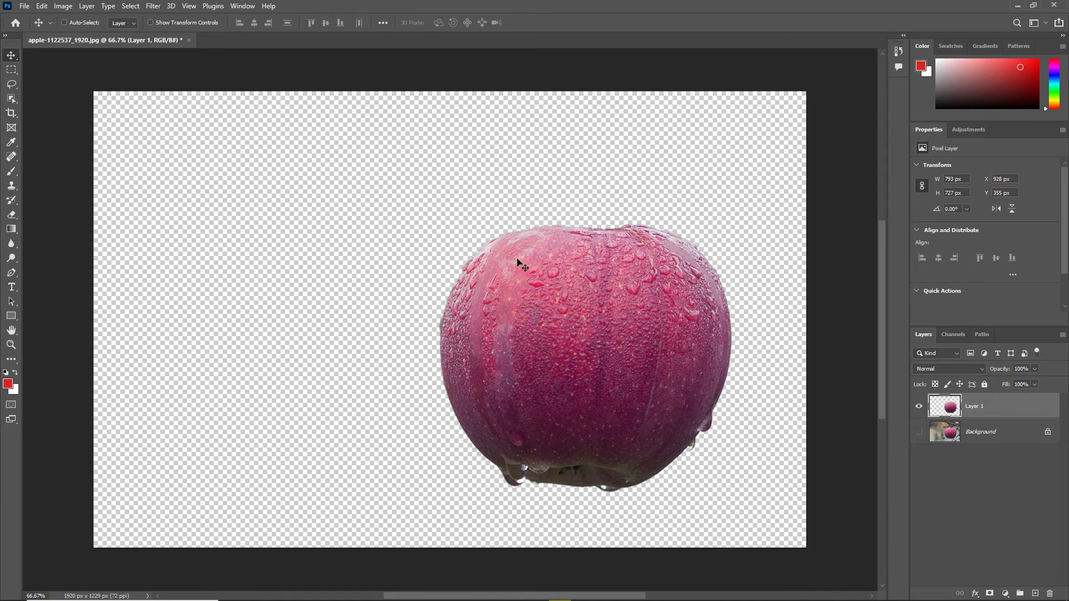
# Step: Show the Background layer and scale the apple on Layer 1 down proportionally to about 29% with Free Transform
pyautogui.click(919, 432)
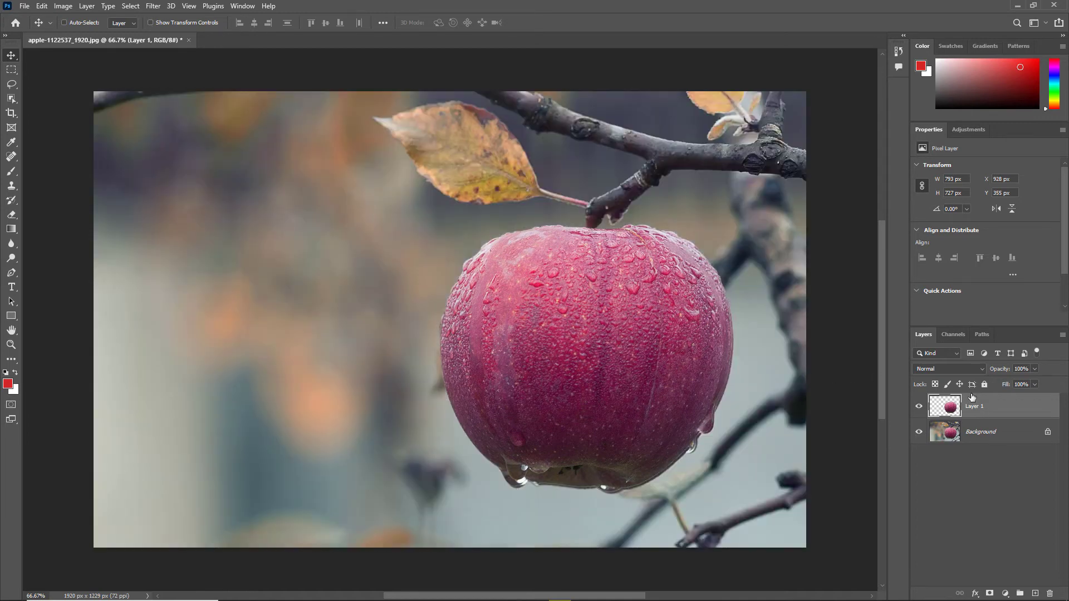
pyautogui.click(45, 7)
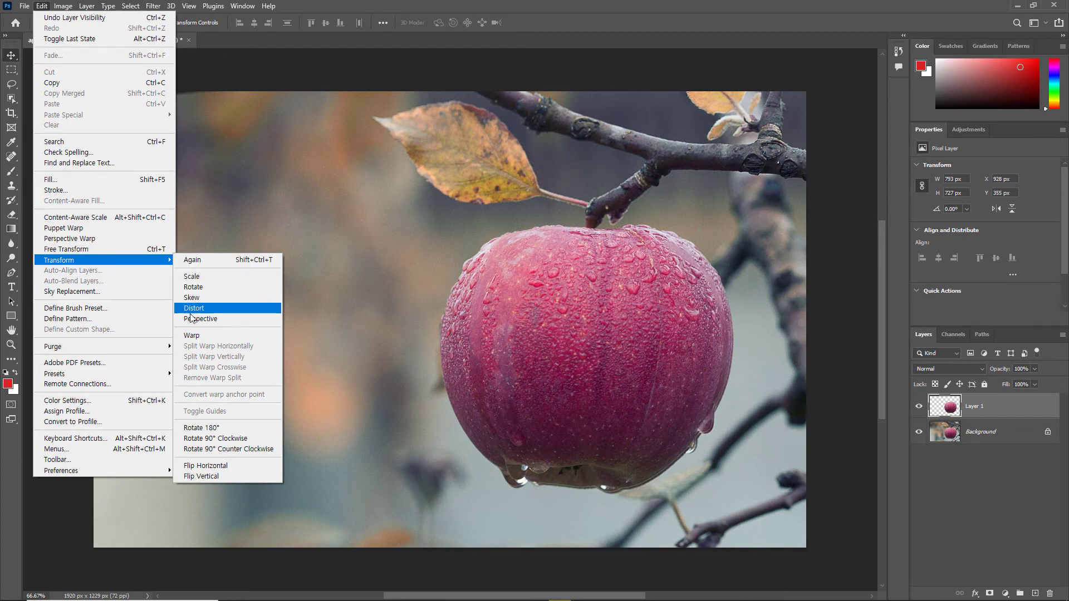
pyautogui.click(77, 249)
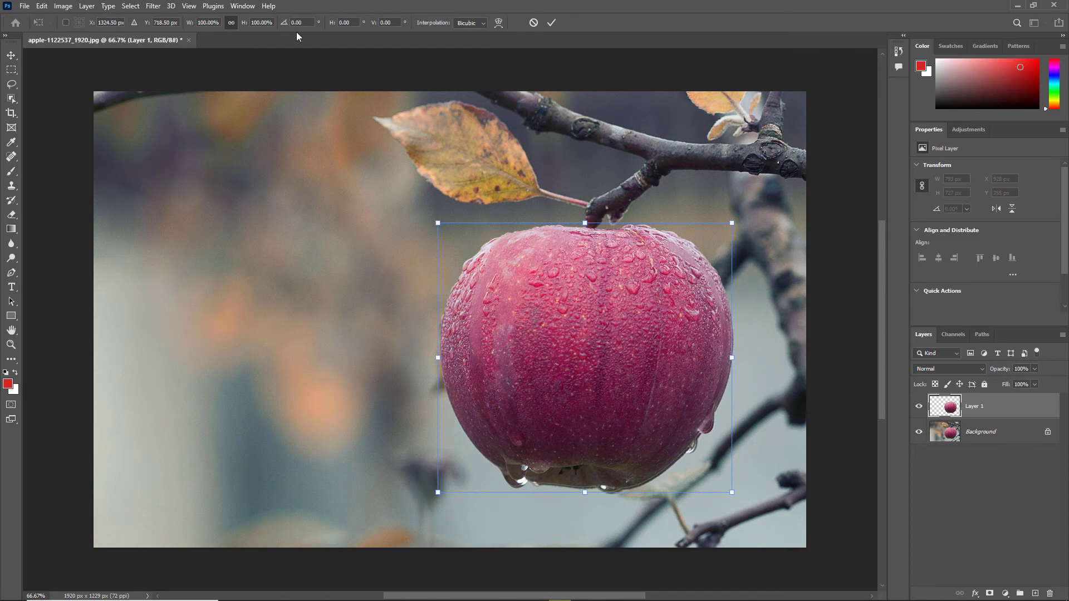
pyautogui.click(230, 23)
pyautogui.moveTo(438, 223); pyautogui.dragTo(553, 400)
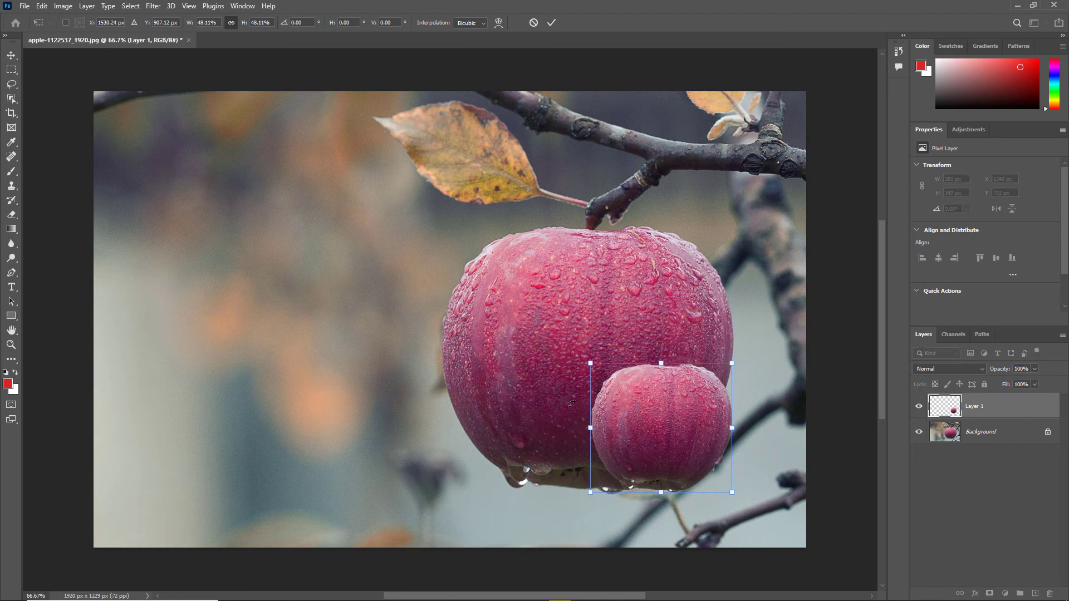
pyautogui.moveTo(680, 426); pyautogui.dragTo(522, 208)
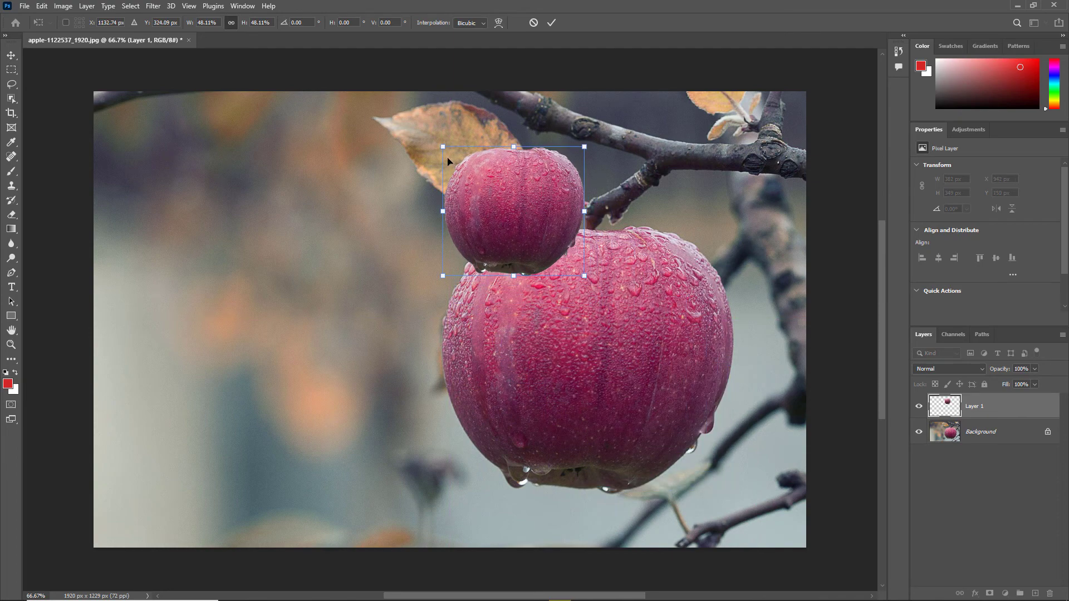
pyautogui.moveTo(443, 148); pyautogui.dragTo(490, 209)
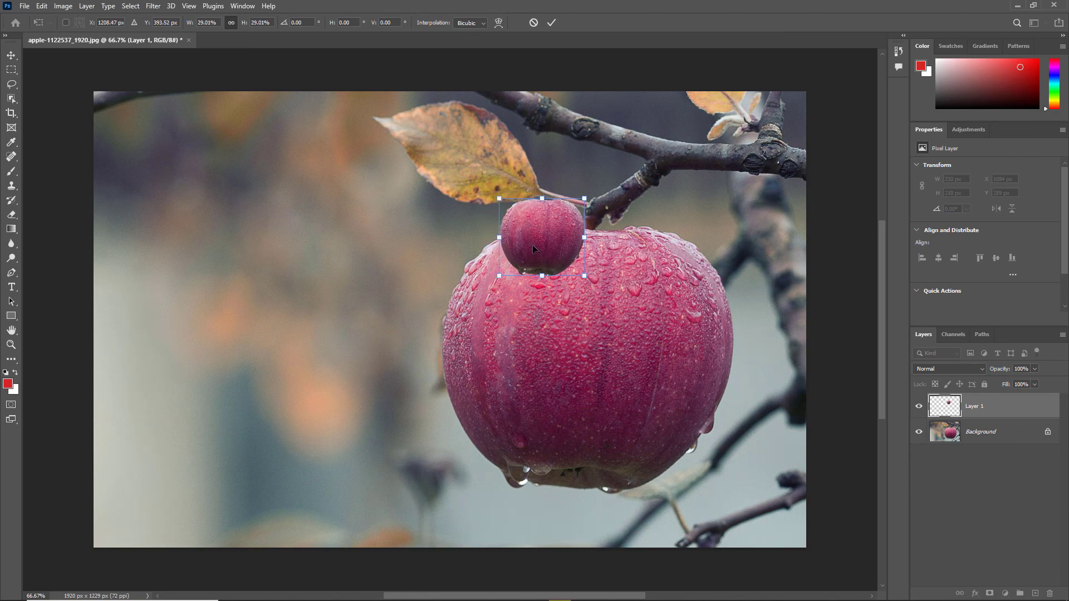
# Step: Place the small apple beneath the branch at the photo's upper right, rotated about -4.75°, and apply the transform
pyautogui.moveTo(534, 248); pyautogui.dragTo(752, 219)
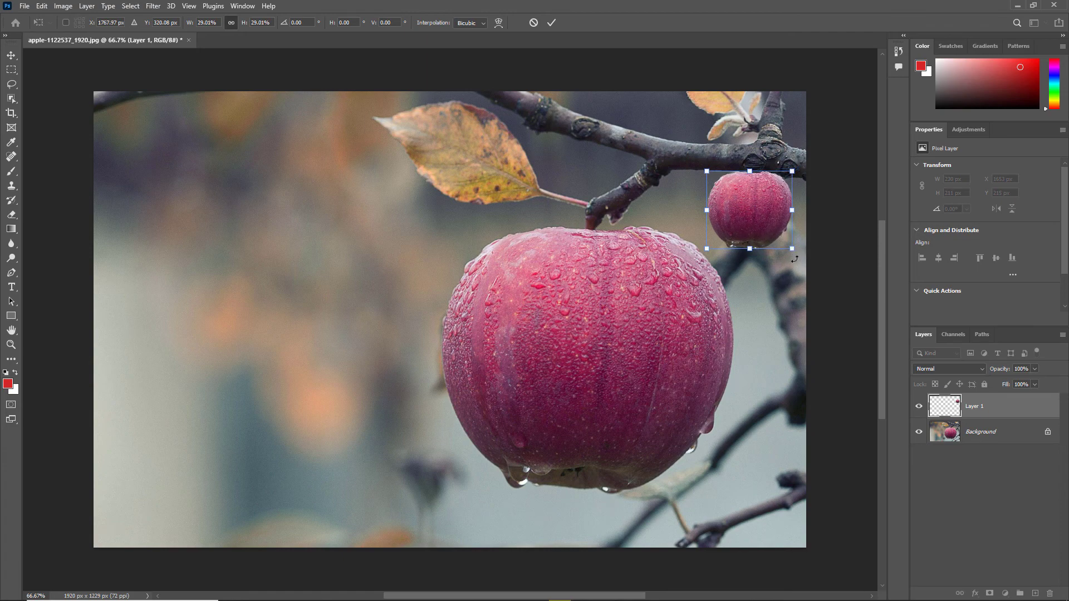
pyautogui.moveTo(794, 259); pyautogui.dragTo(799, 258)
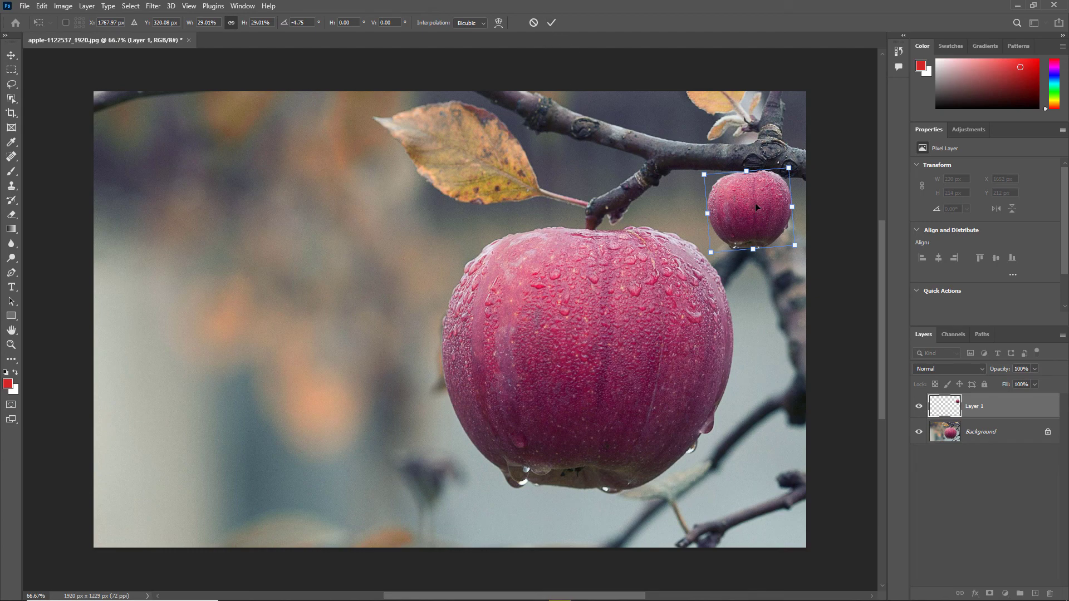
pyautogui.press('Return')
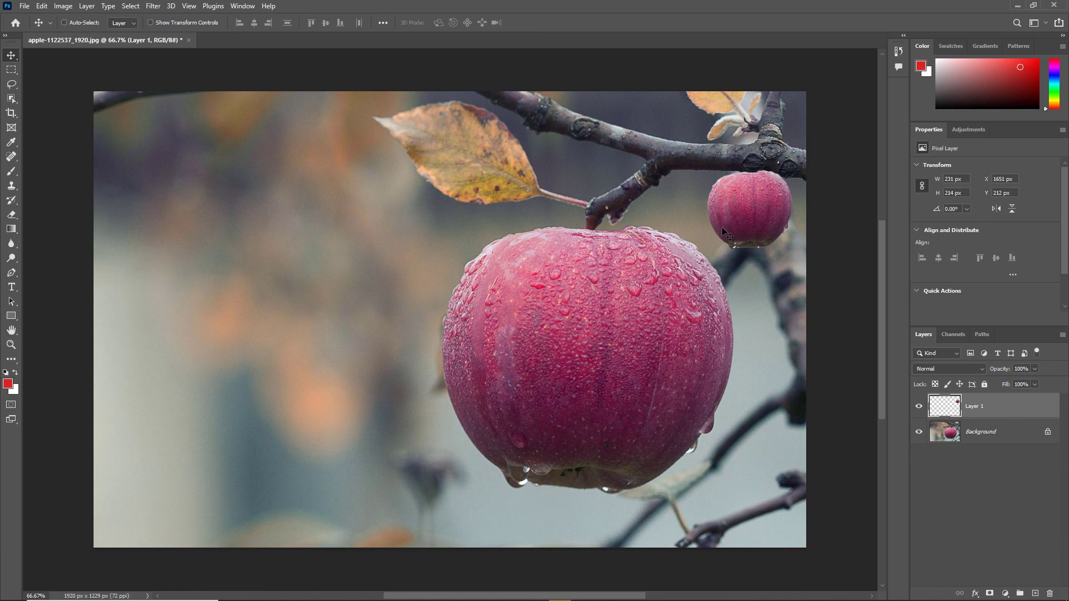
pyautogui.click(42, 6)
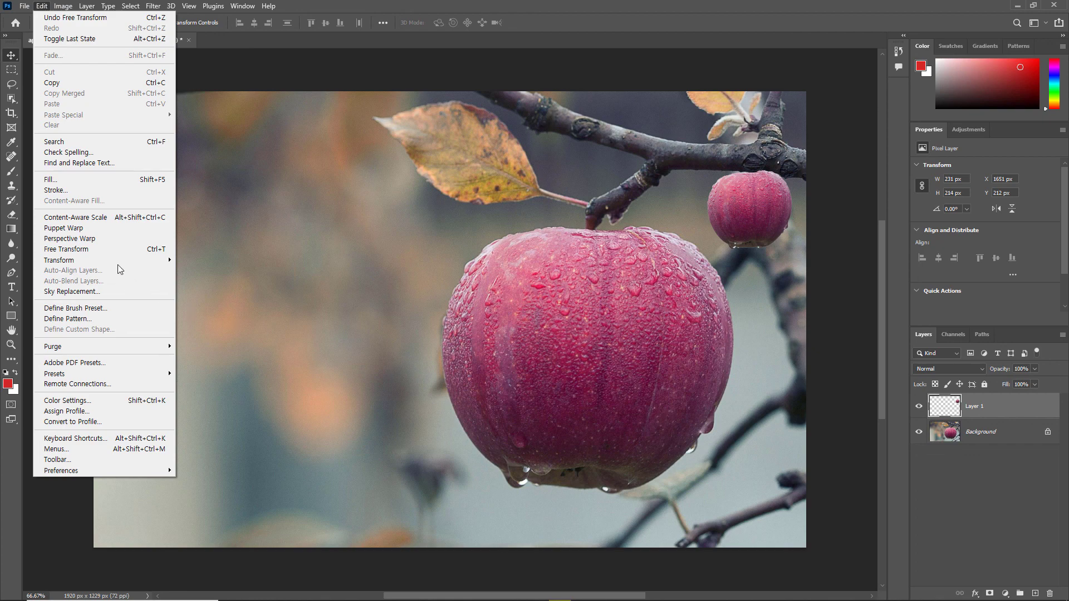
pyautogui.moveTo(118, 260)
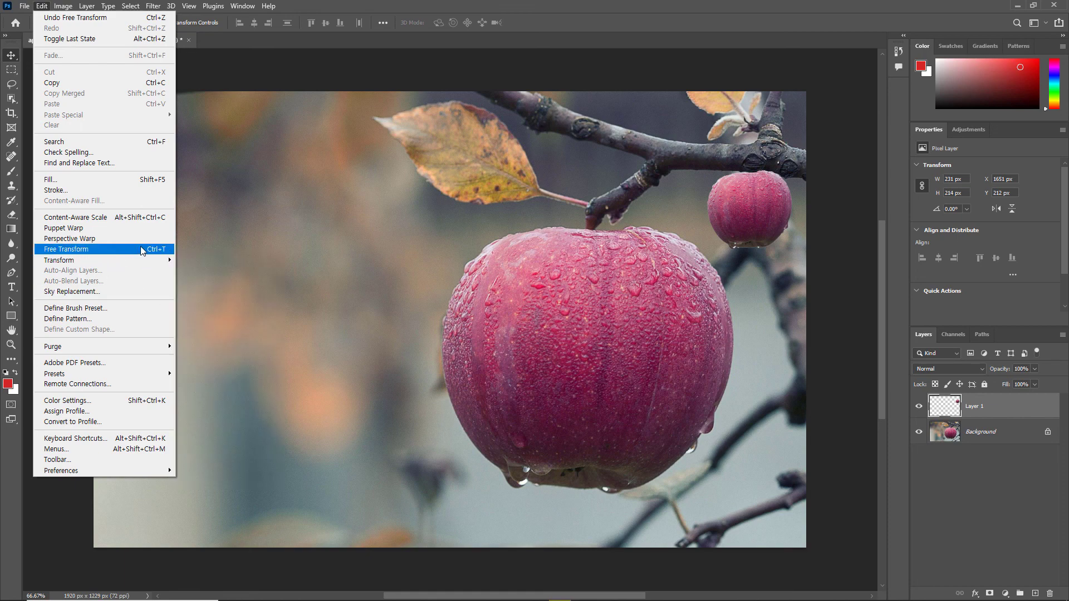
pyautogui.click(341, 324)
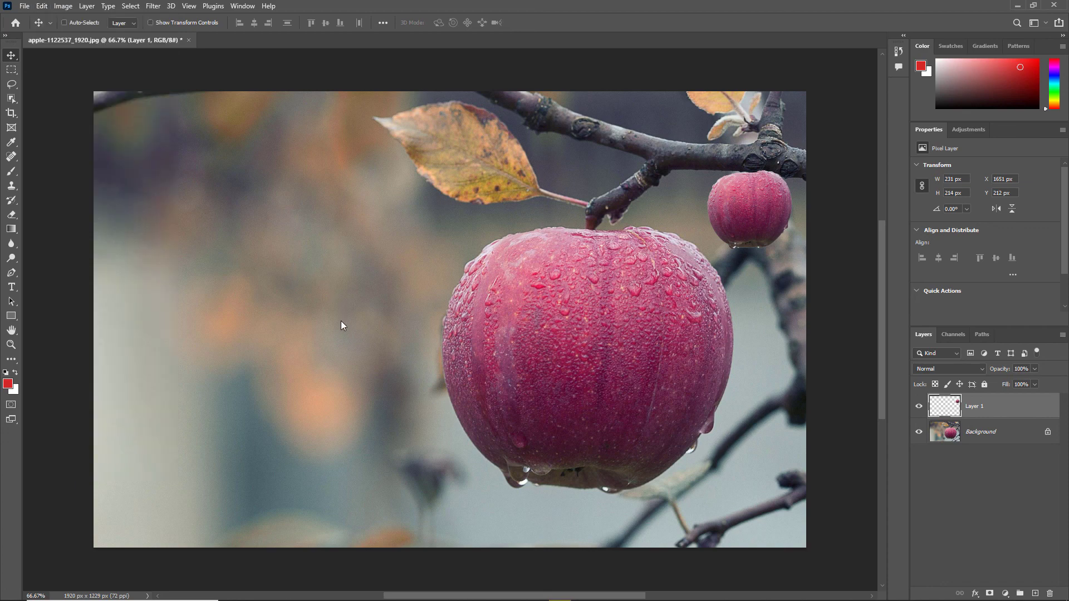